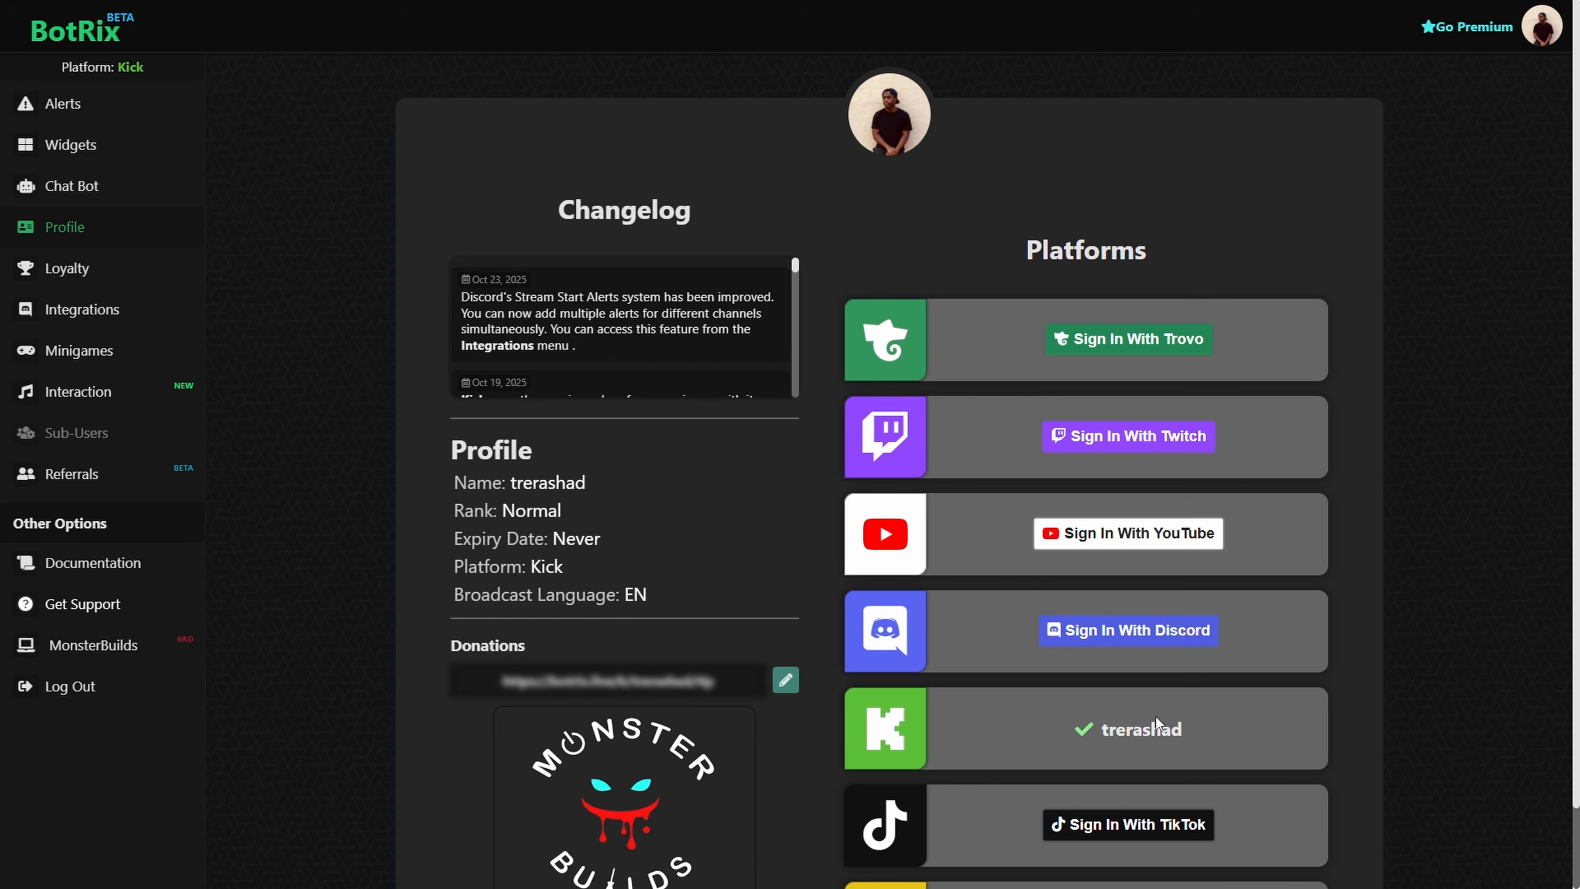
- Enable chat alerts in the Chat Bot extras and save the text alerts with their default messages
click(129, 196)
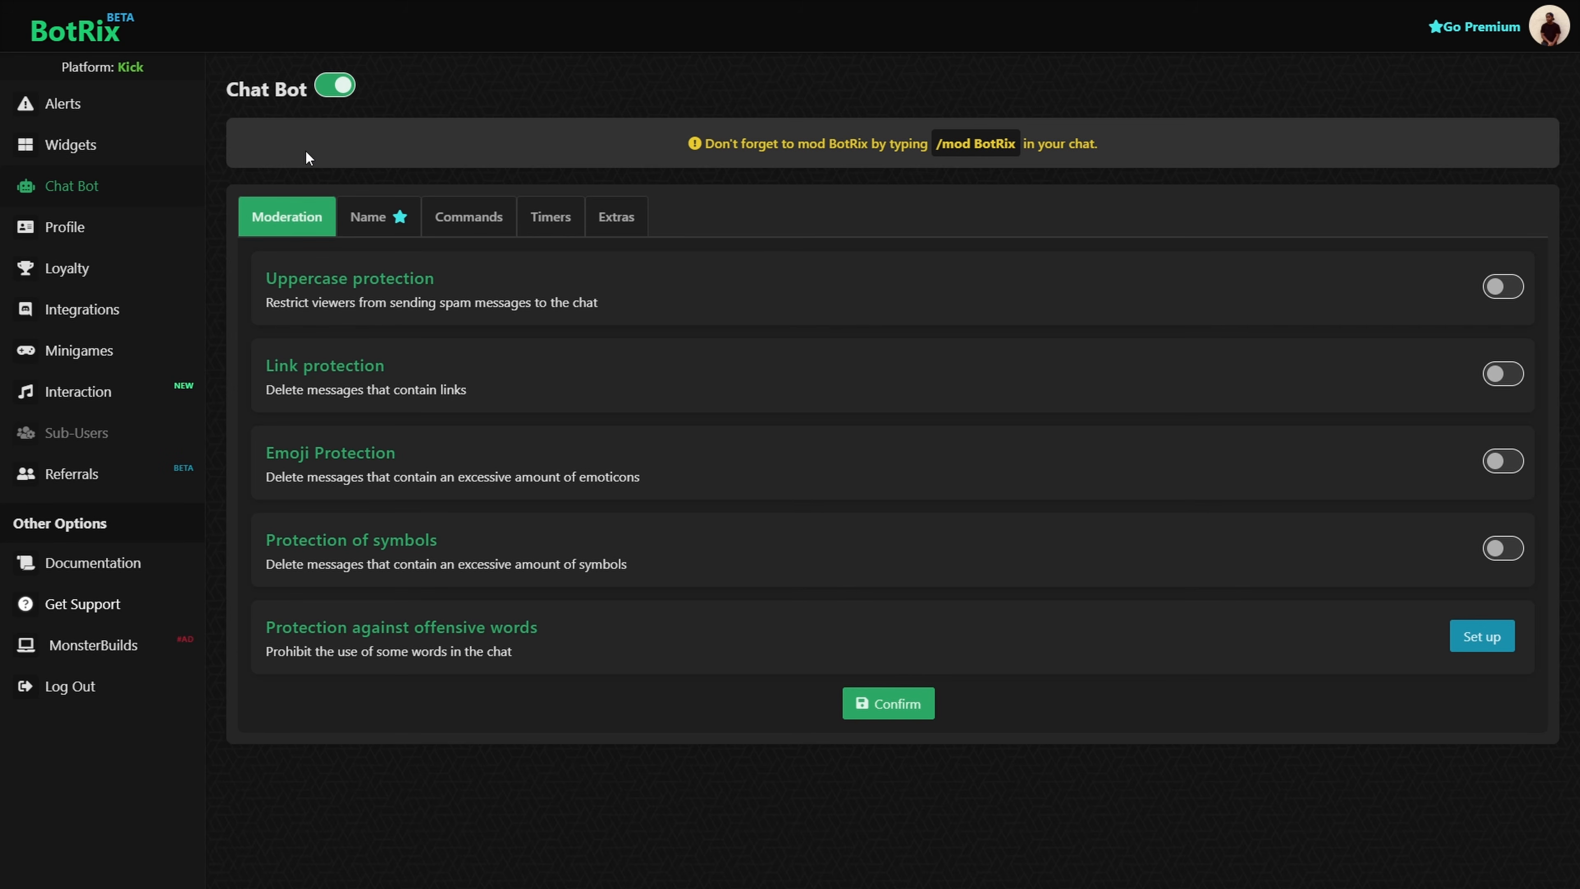
click(616, 229)
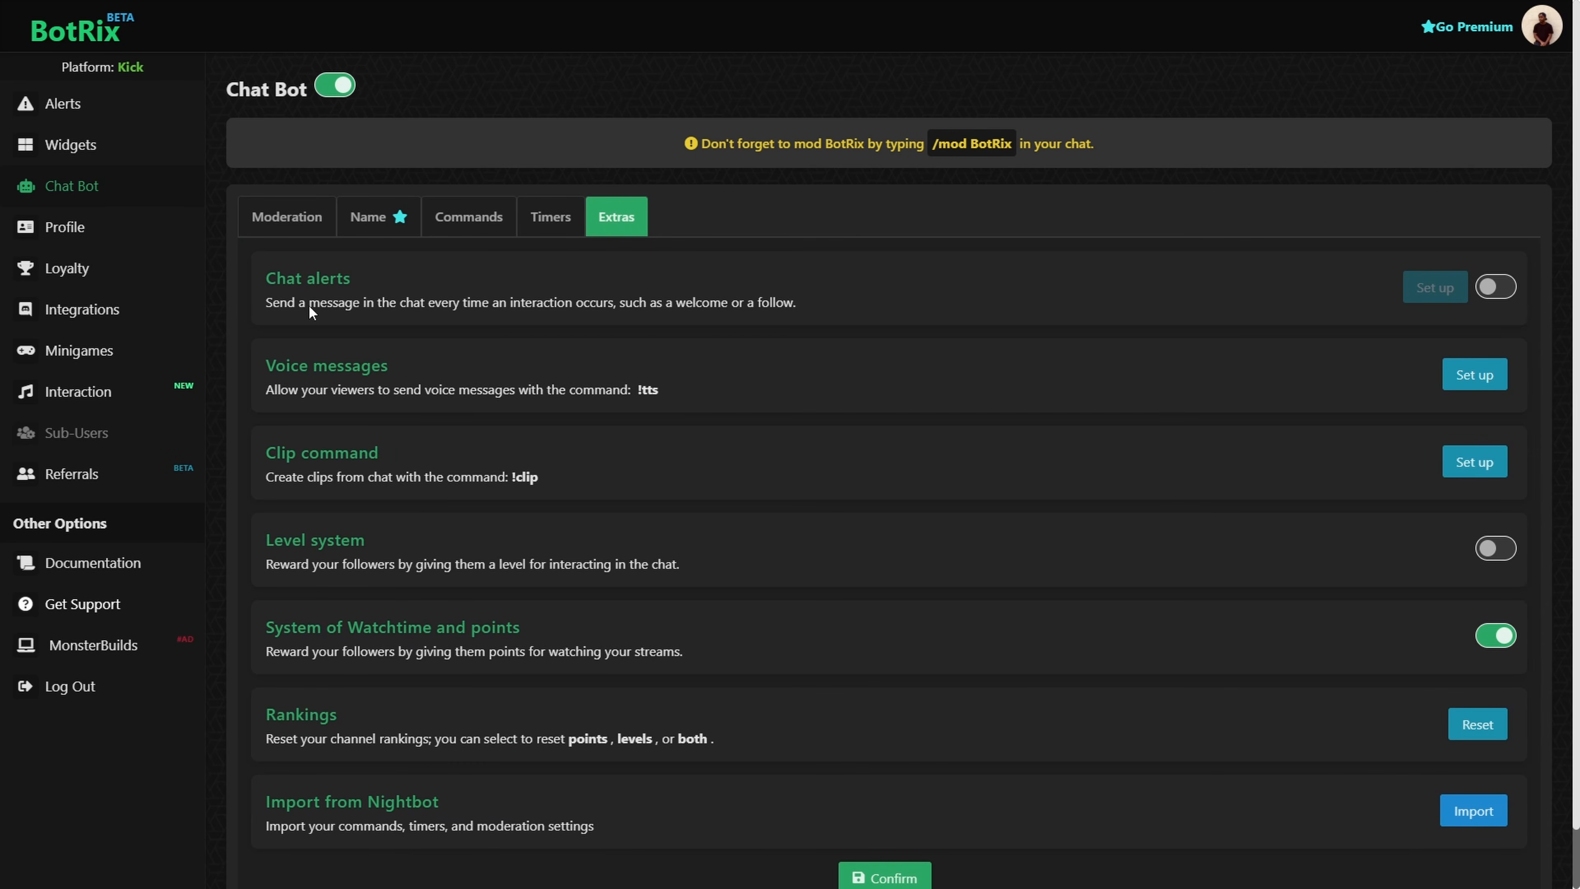
click(1506, 292)
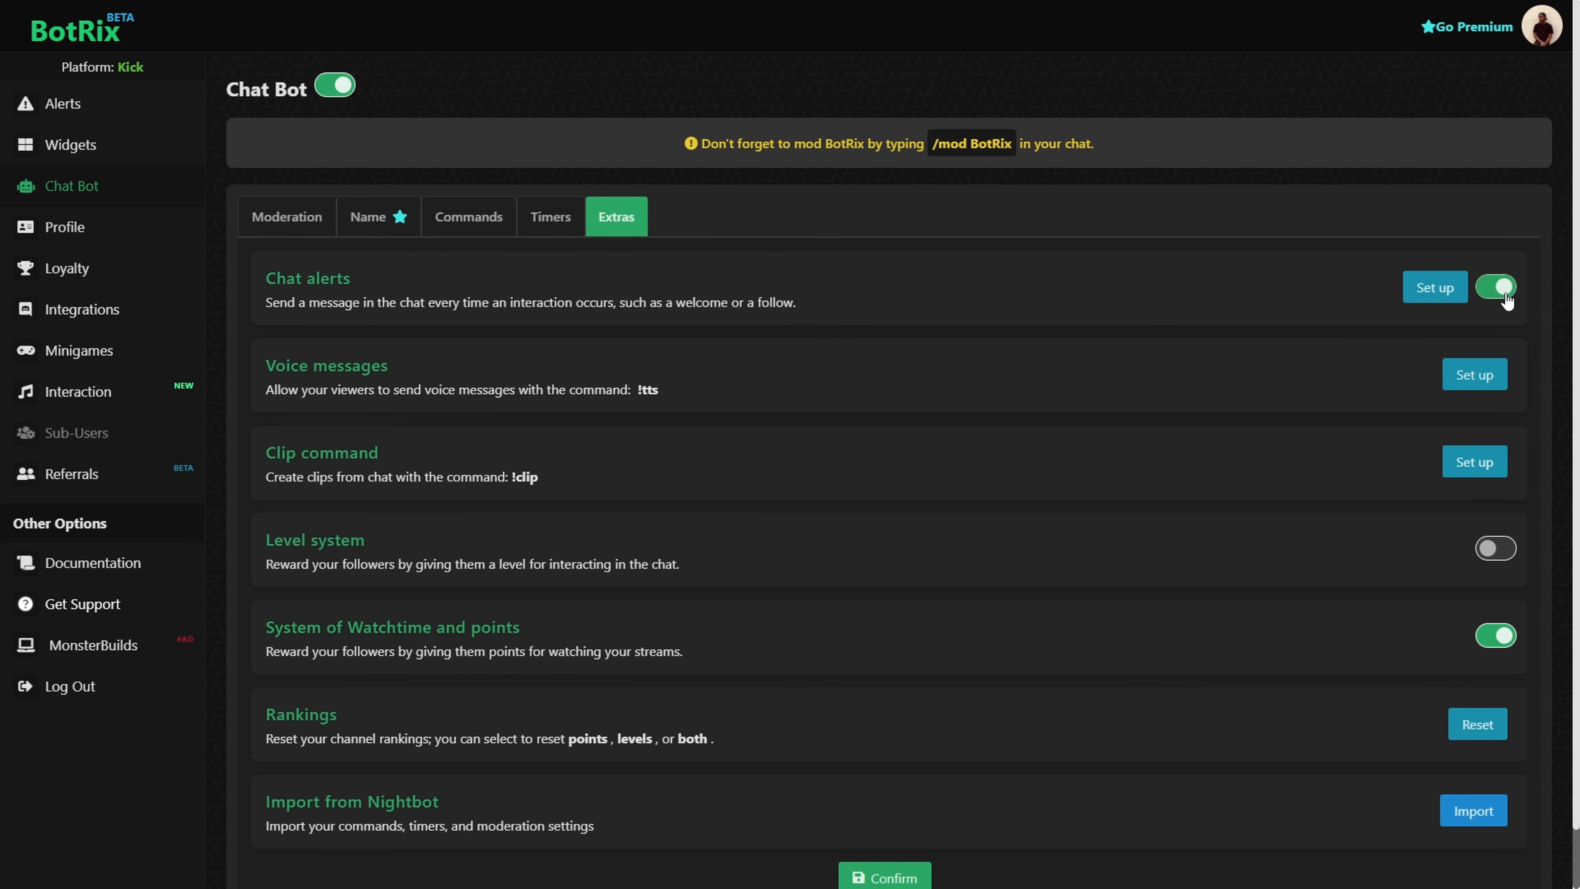
click(1447, 289)
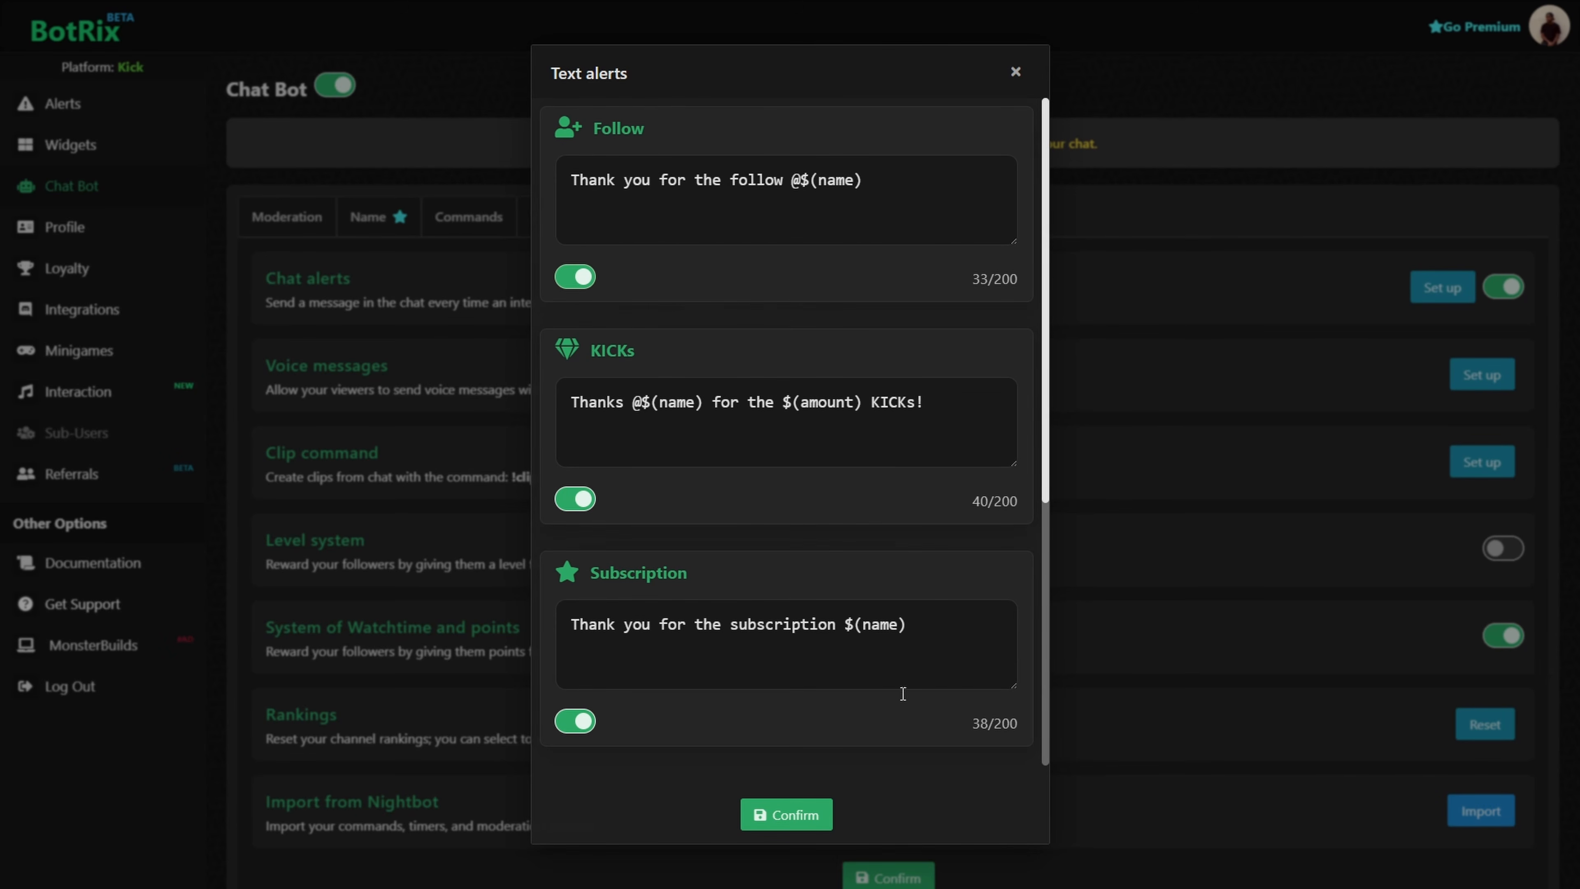
click(820, 819)
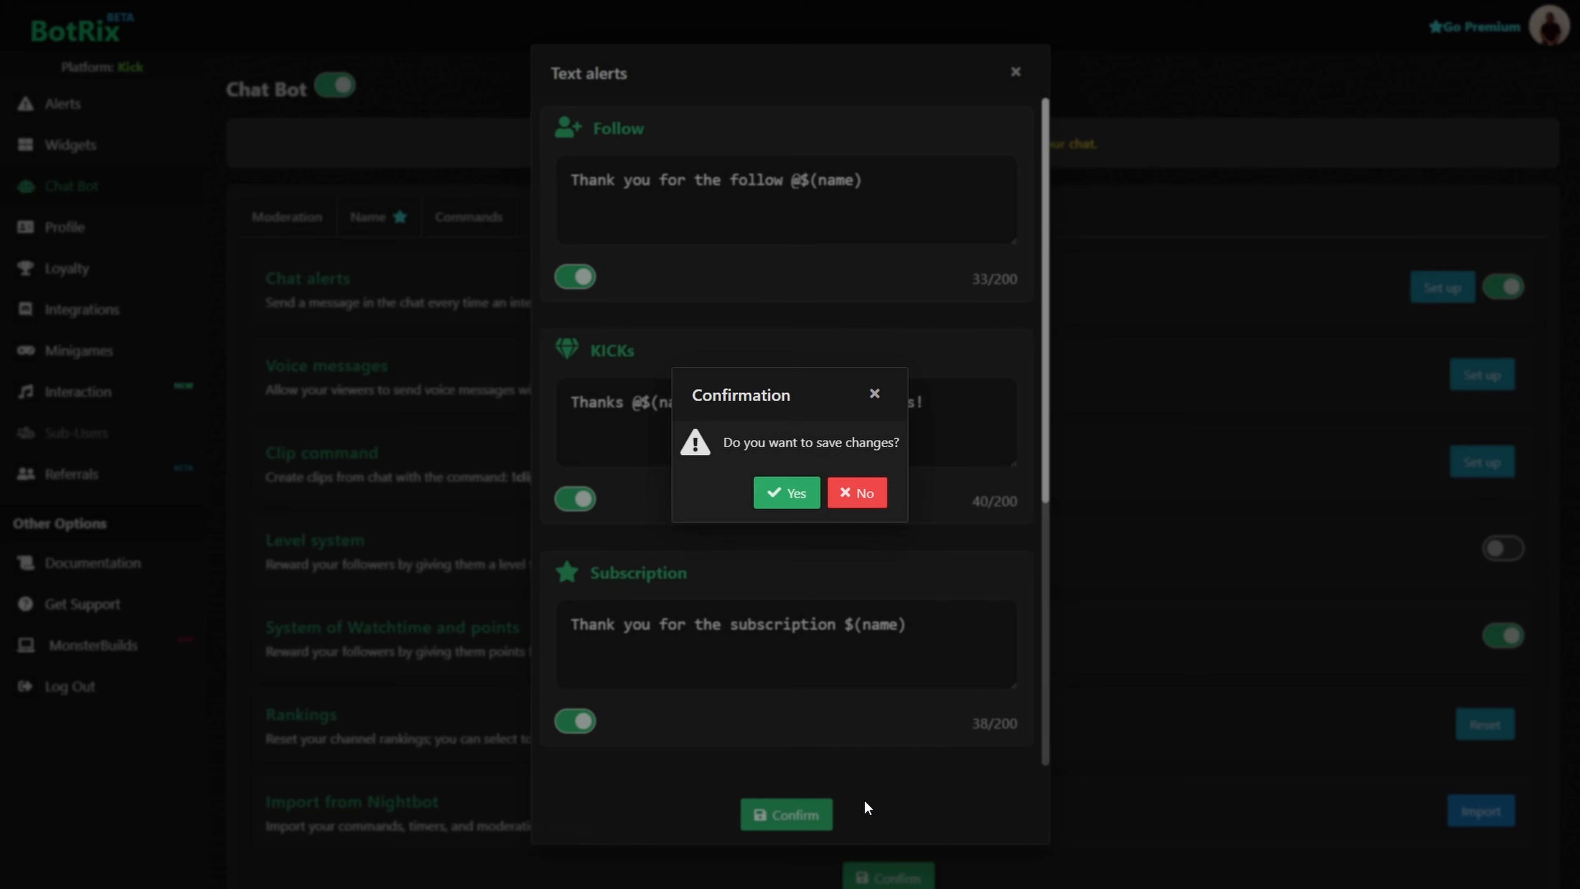
click(786, 496)
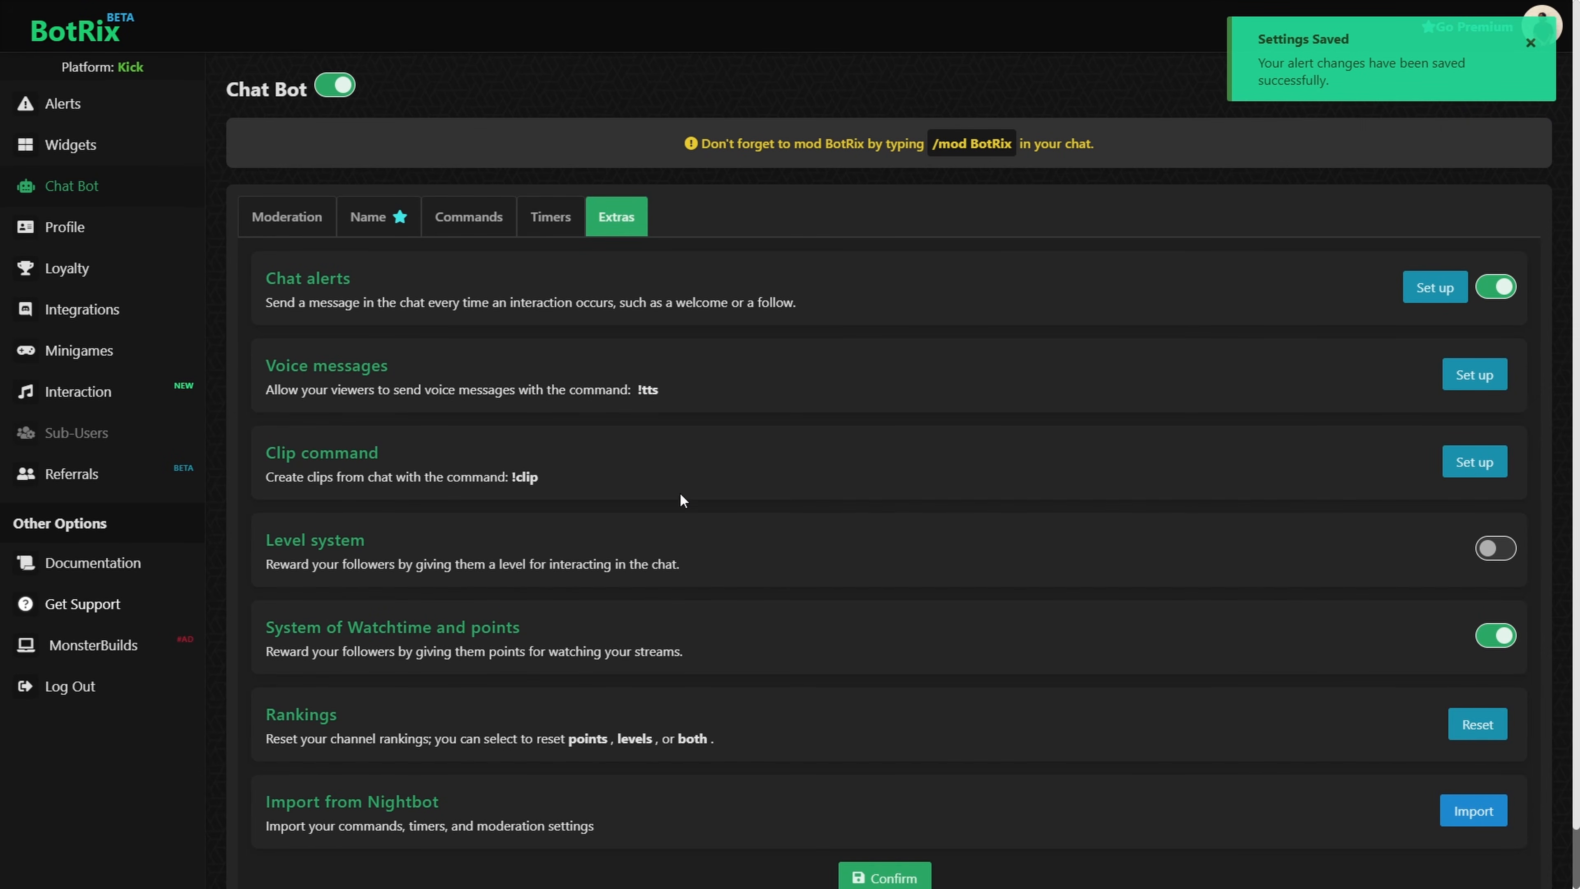
- Open the chat widget's settings and disable YouTube as a message platform
click(121, 154)
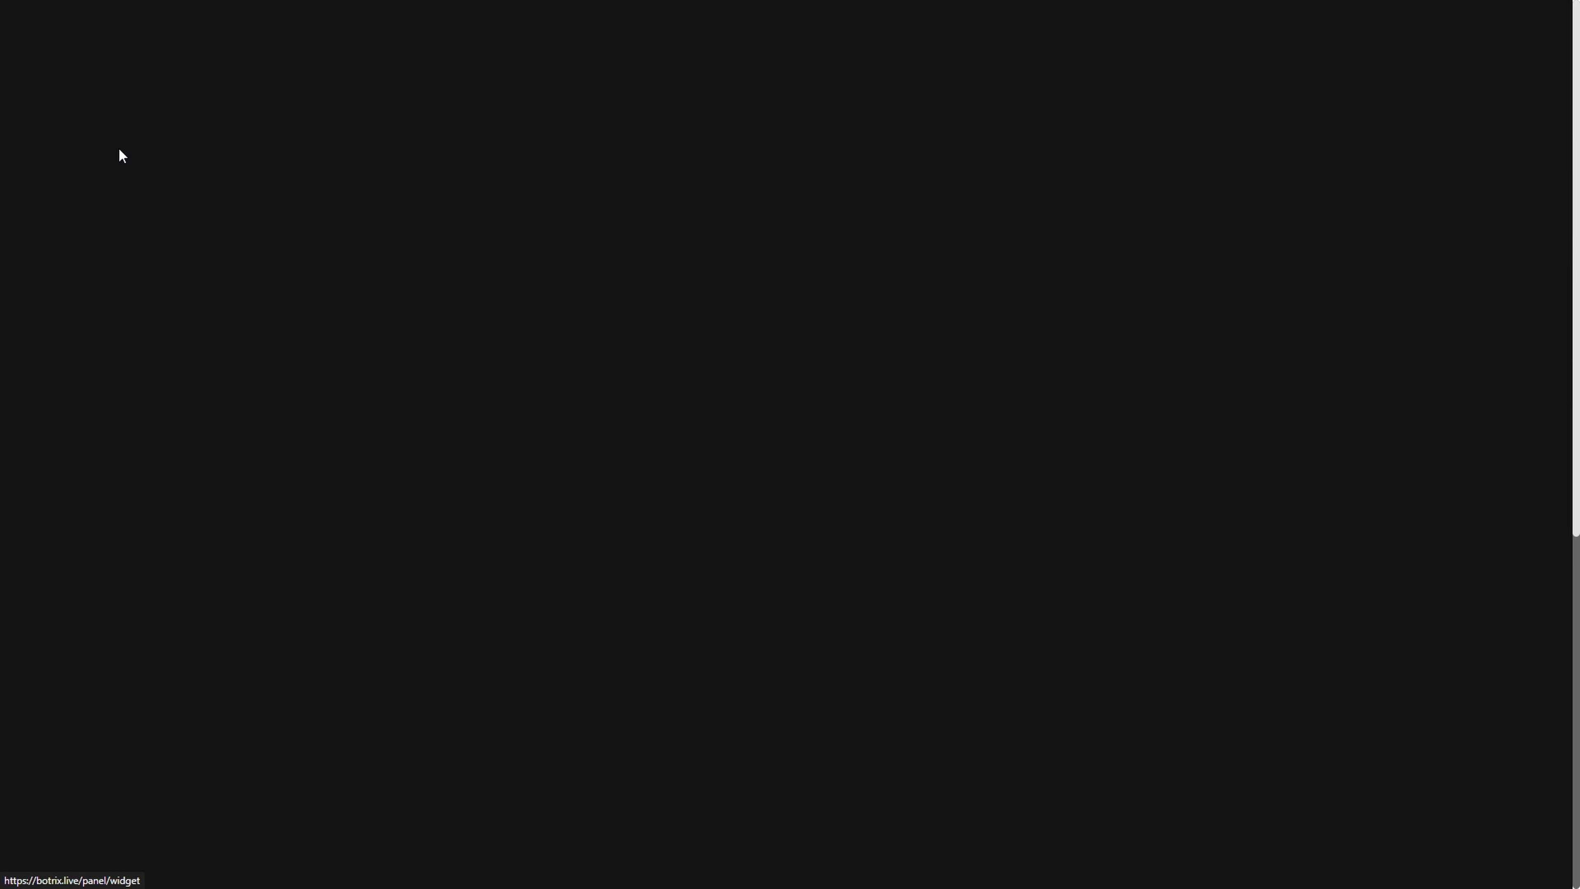
click(696, 285)
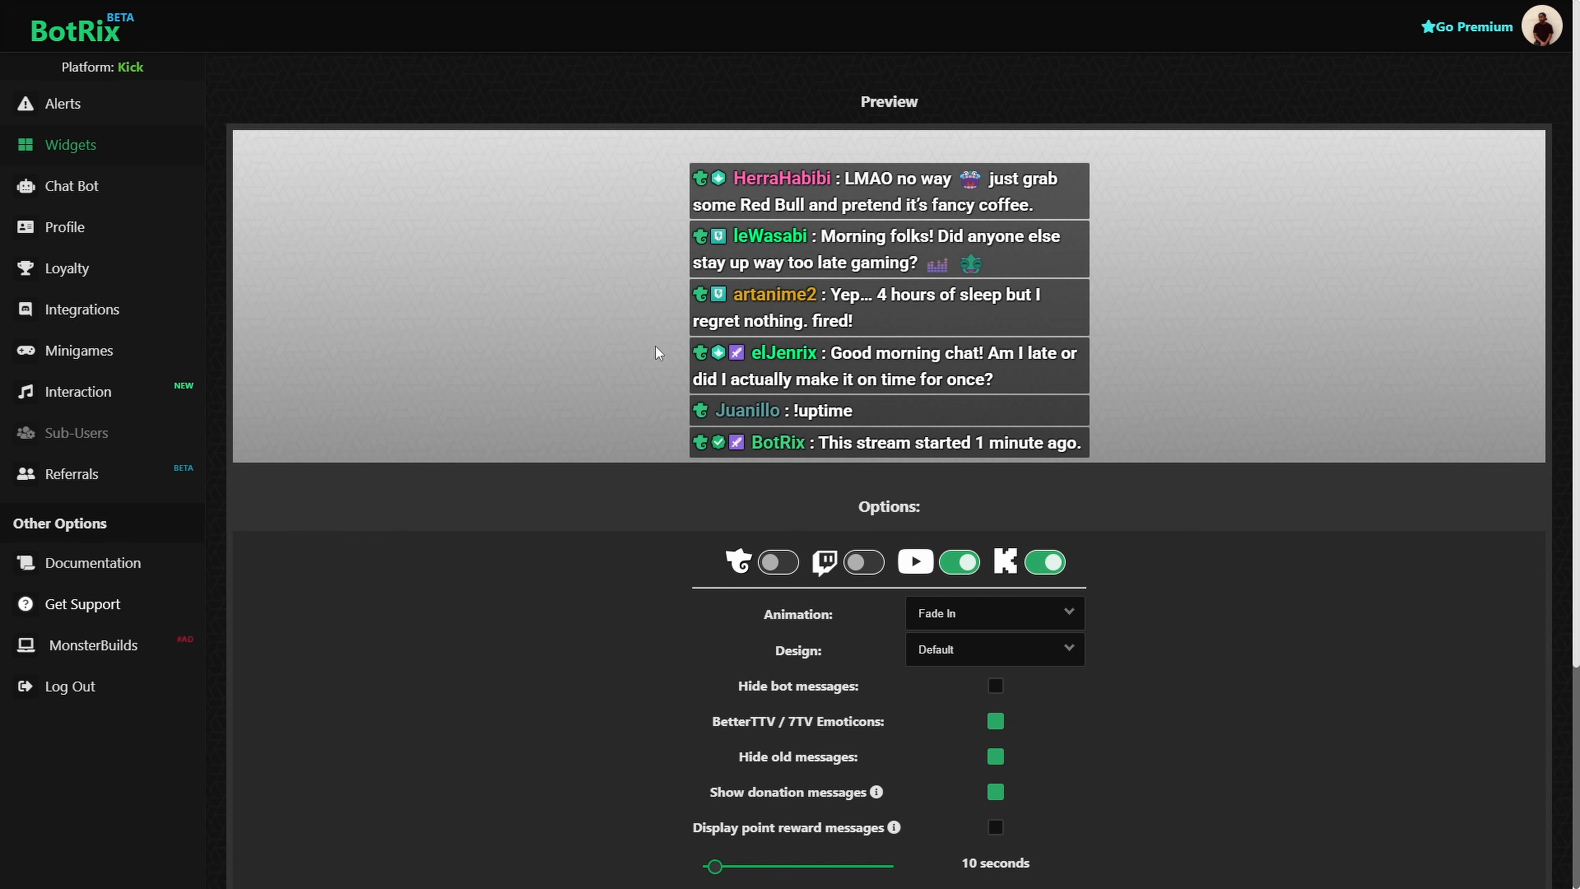
scroll(683, 467, down, 2)
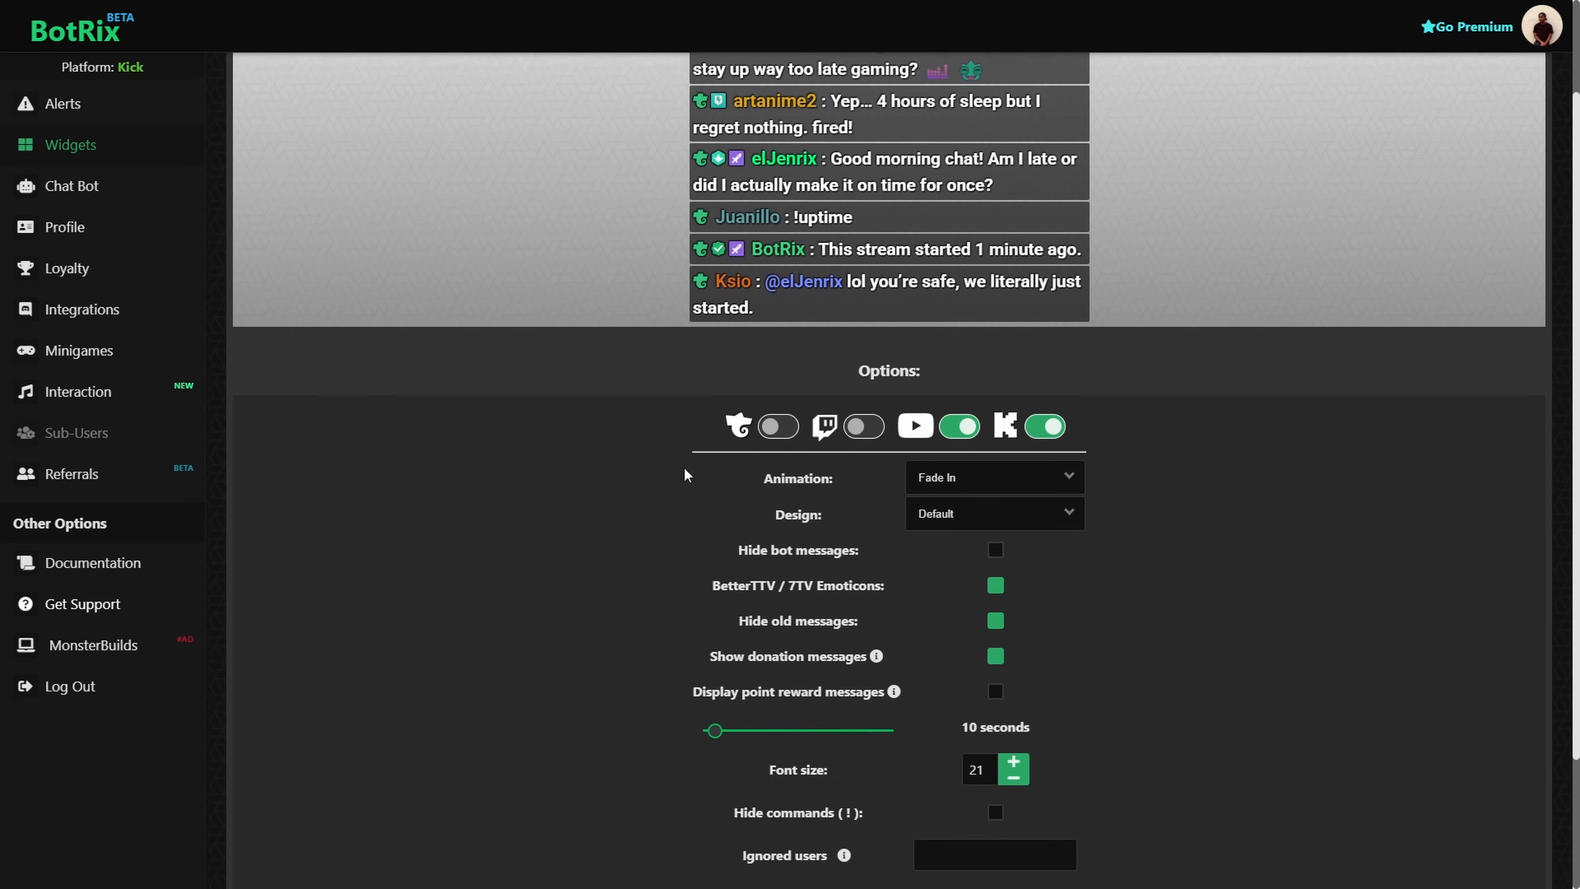
scroll(872, 389, down, 1)
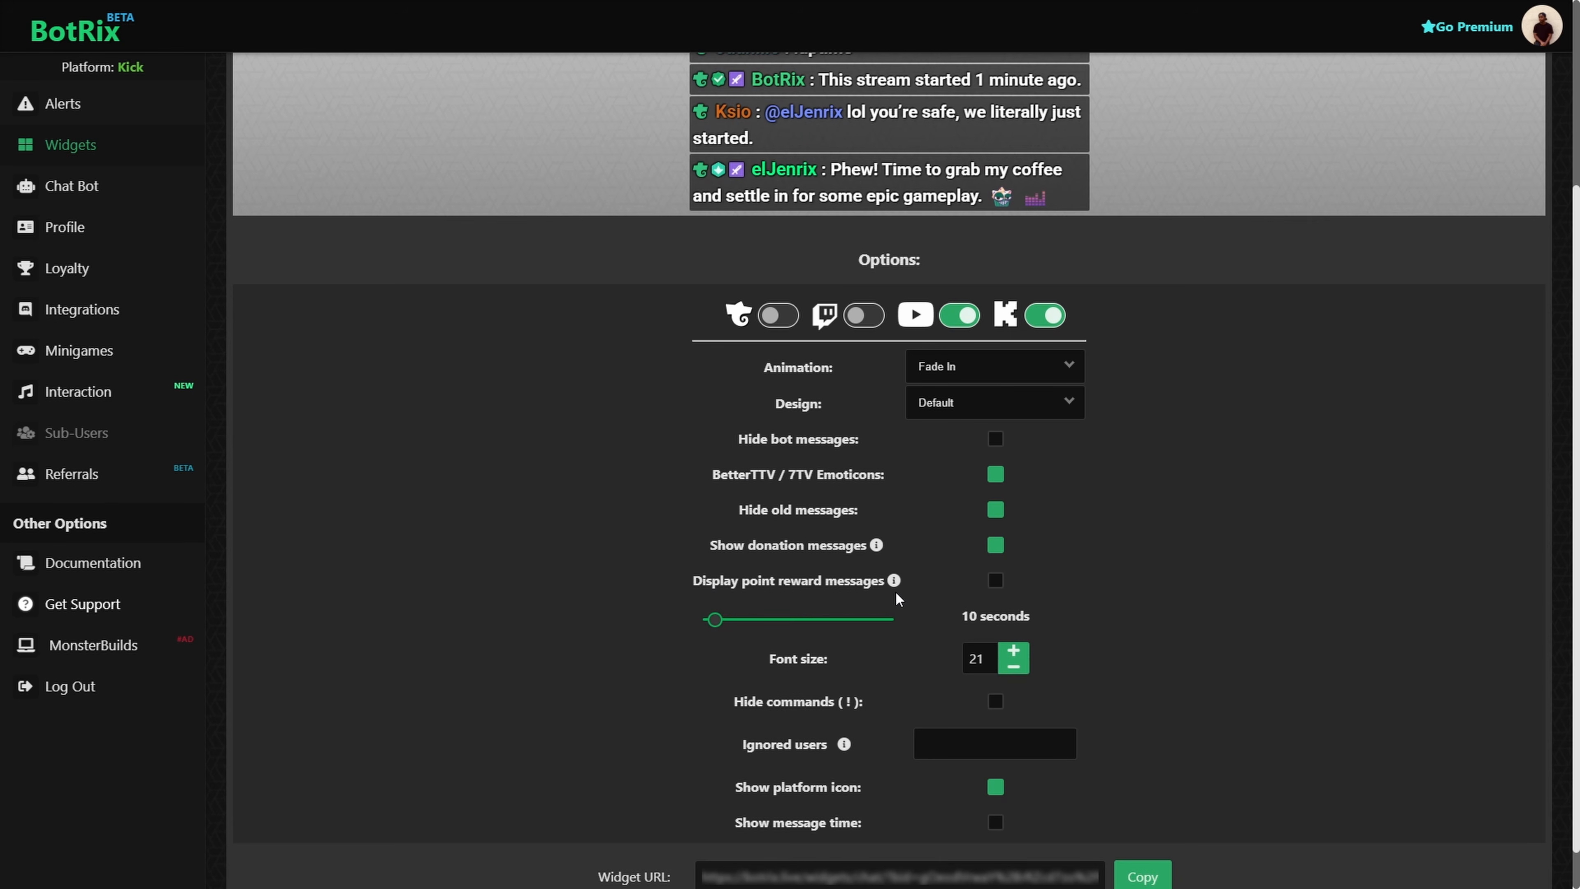
mouse_move(903, 585)
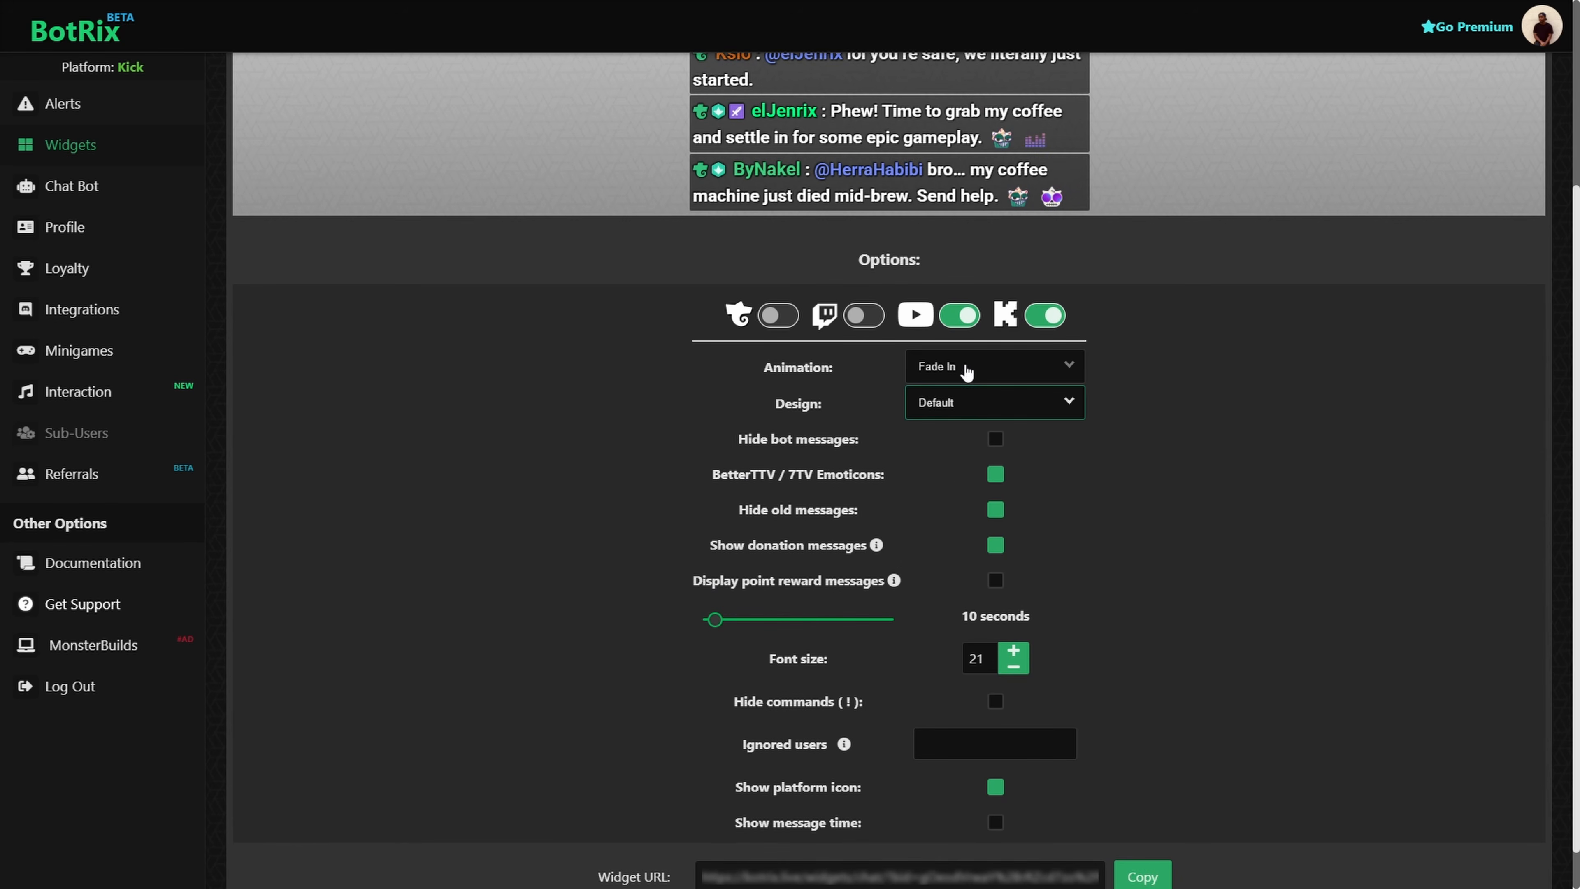
click(951, 317)
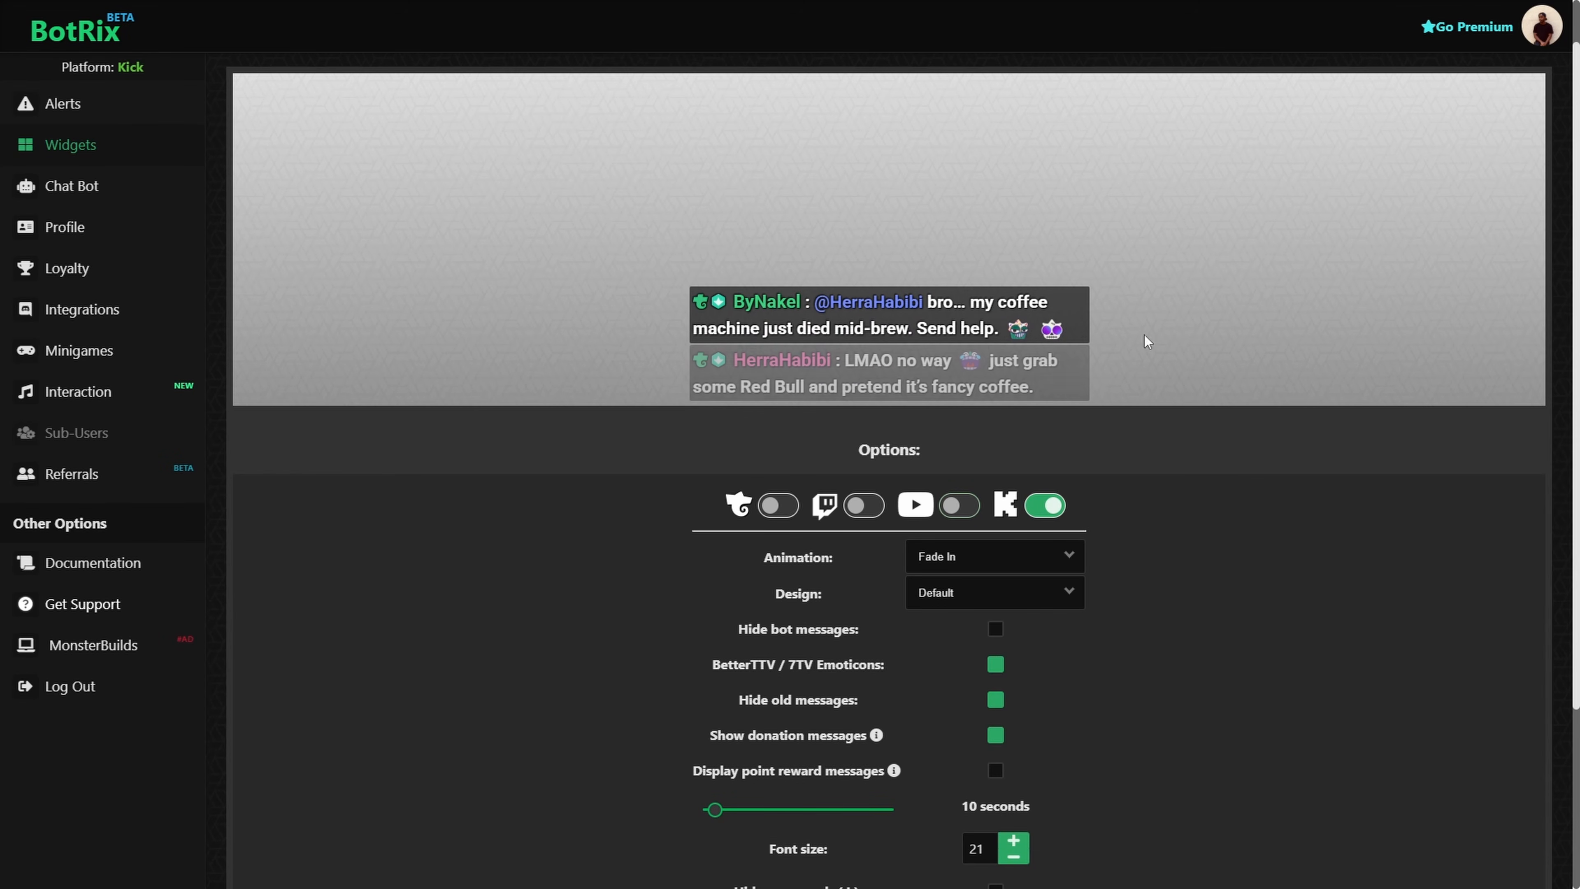
- Try the Slide In animation for the chat widget and preview it
scroll(1016, 425, down, 2)
scroll(989, 444, down, 1)
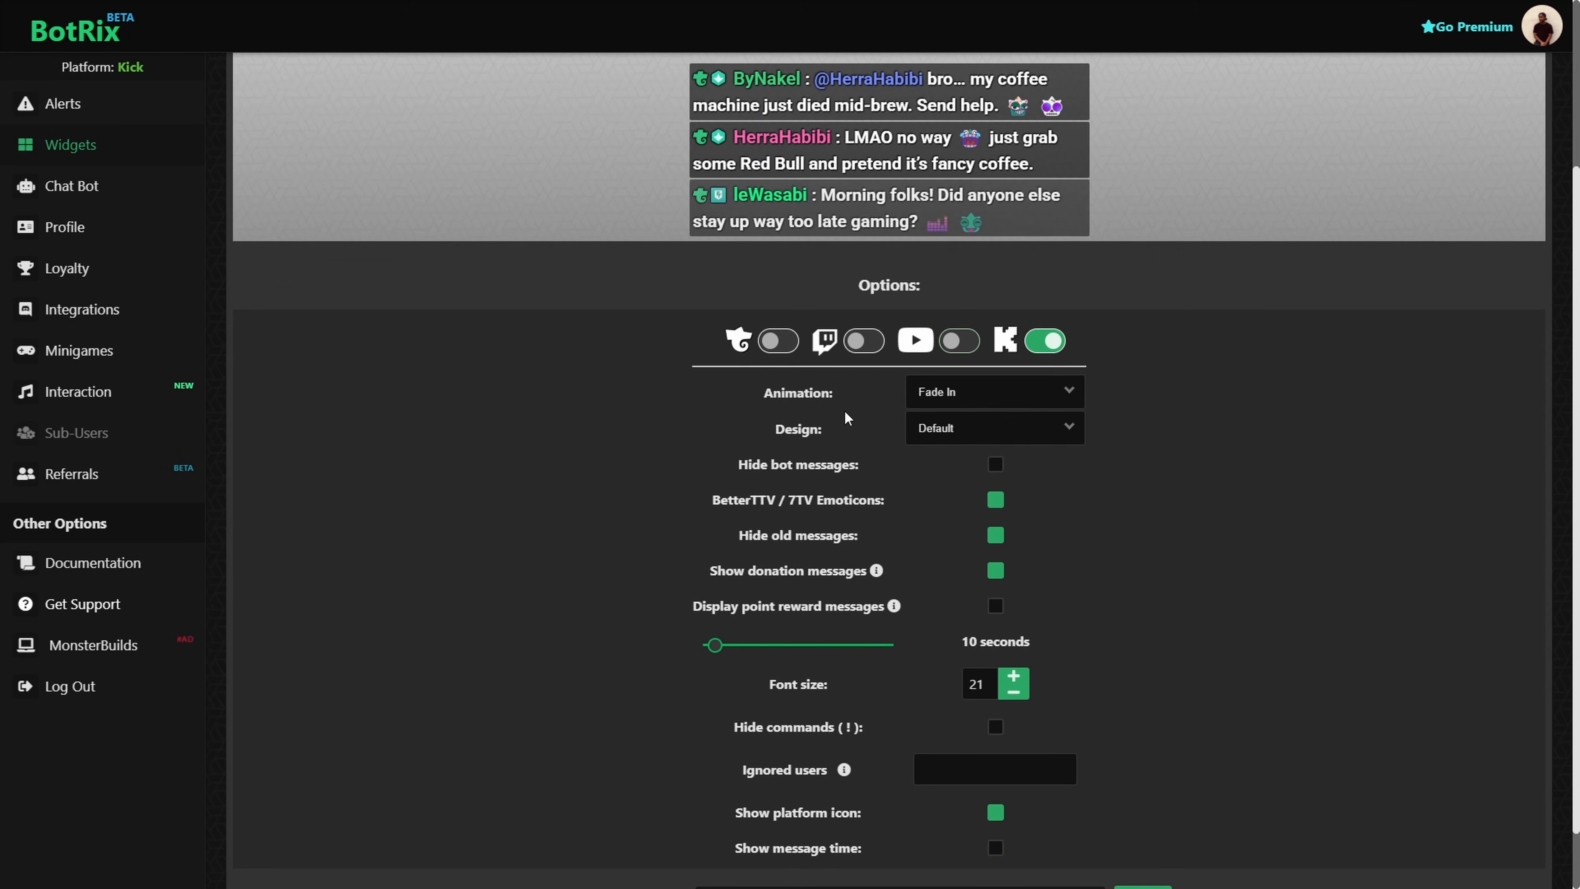
click(1019, 399)
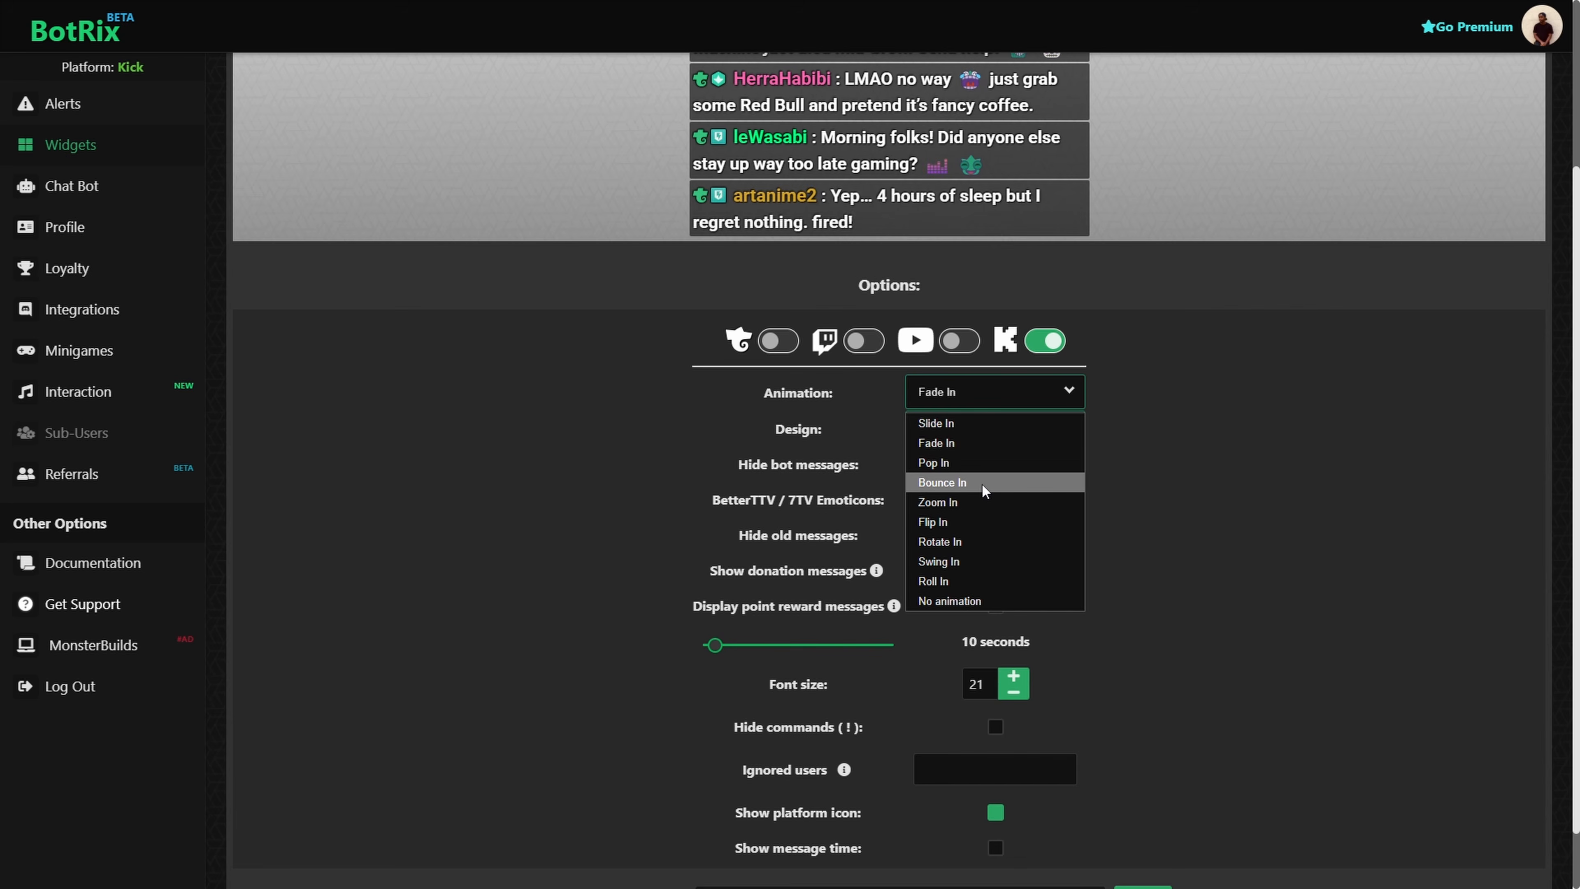
click(949, 444)
click(1008, 399)
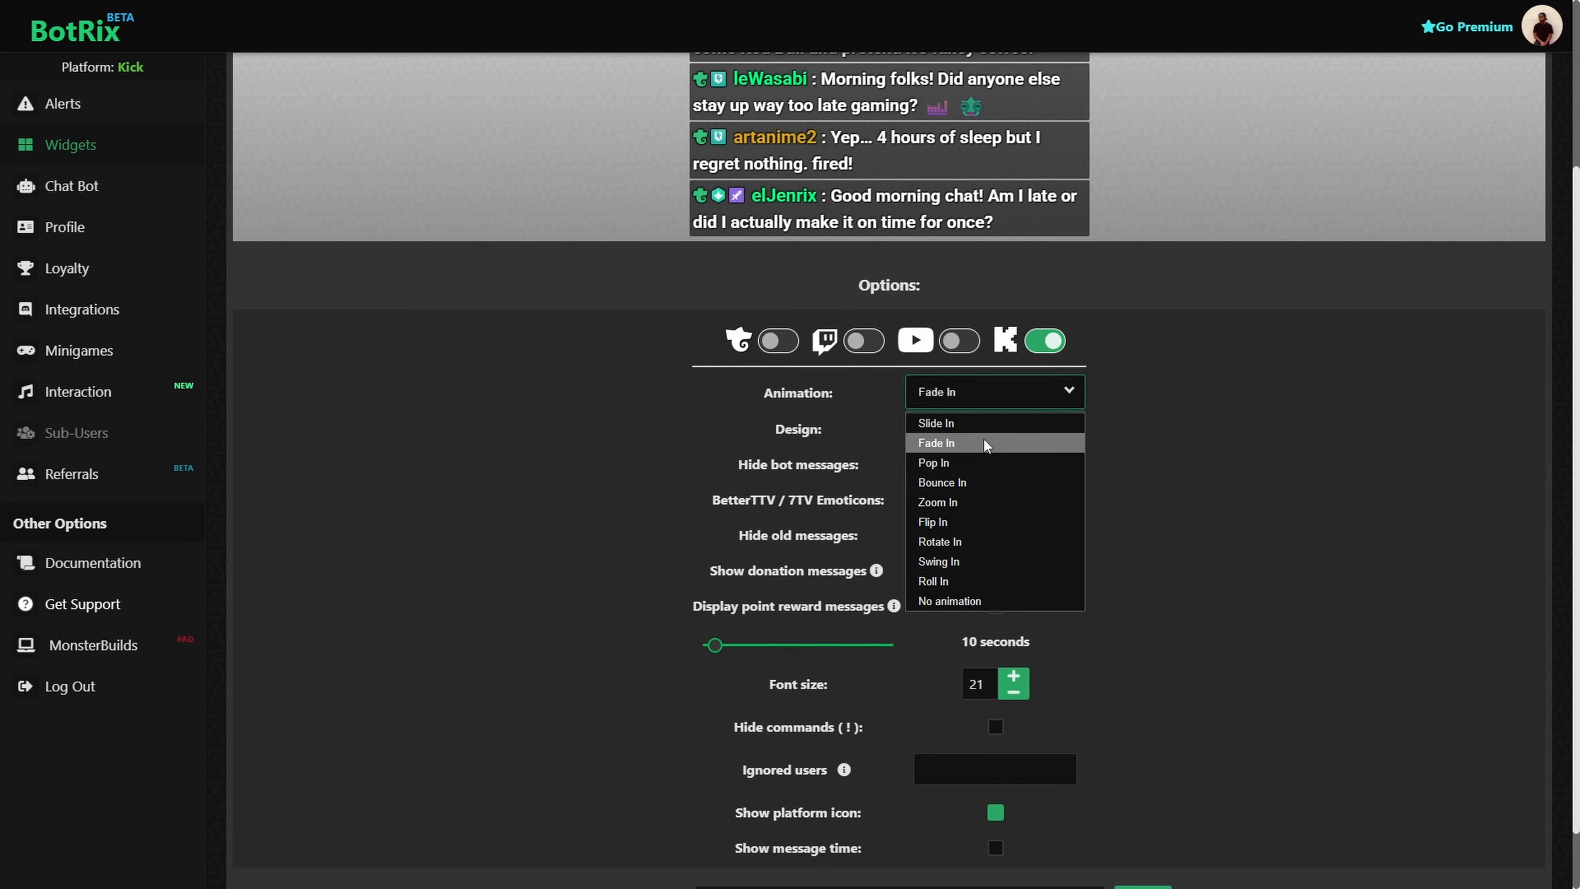
click(1005, 424)
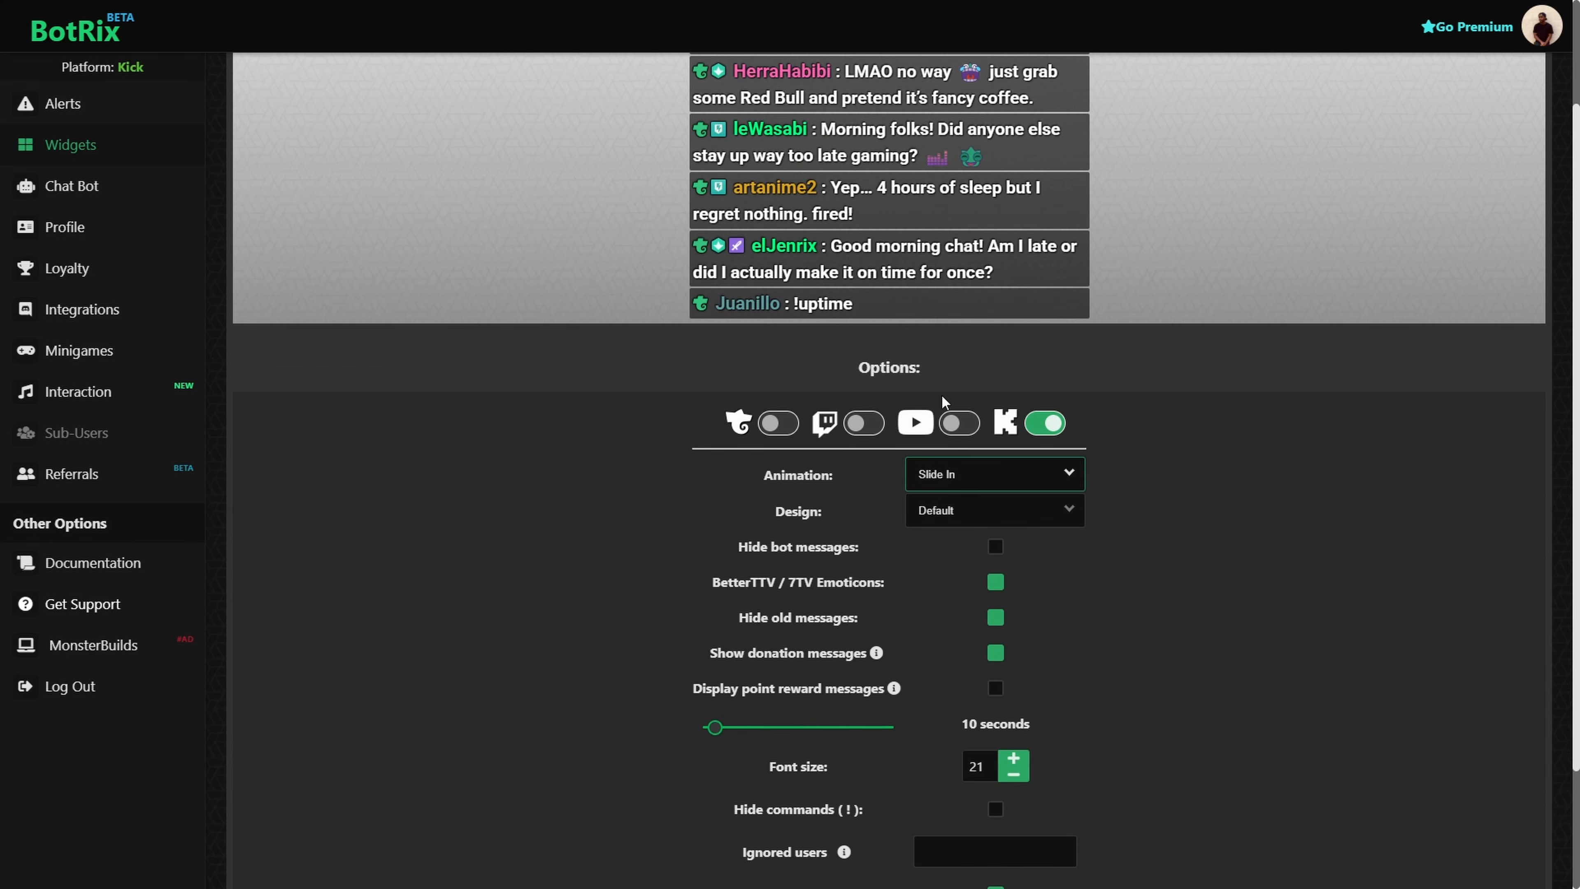
scroll(928, 314, up, 1)
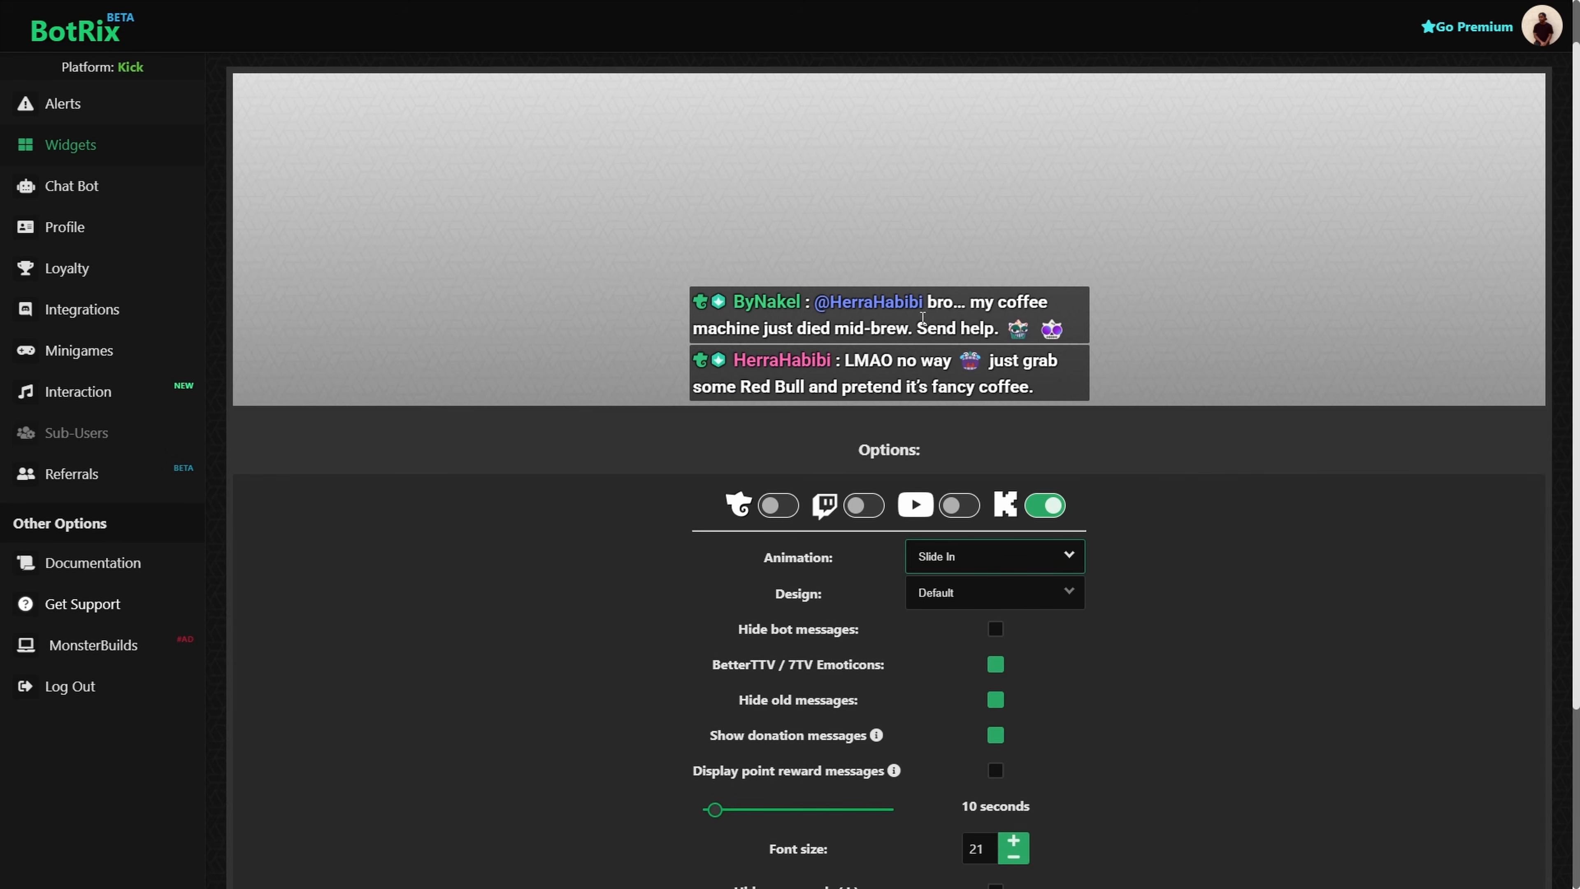
- Set the chat widget's design to Bubbles and copy its widget URL
click(1020, 604)
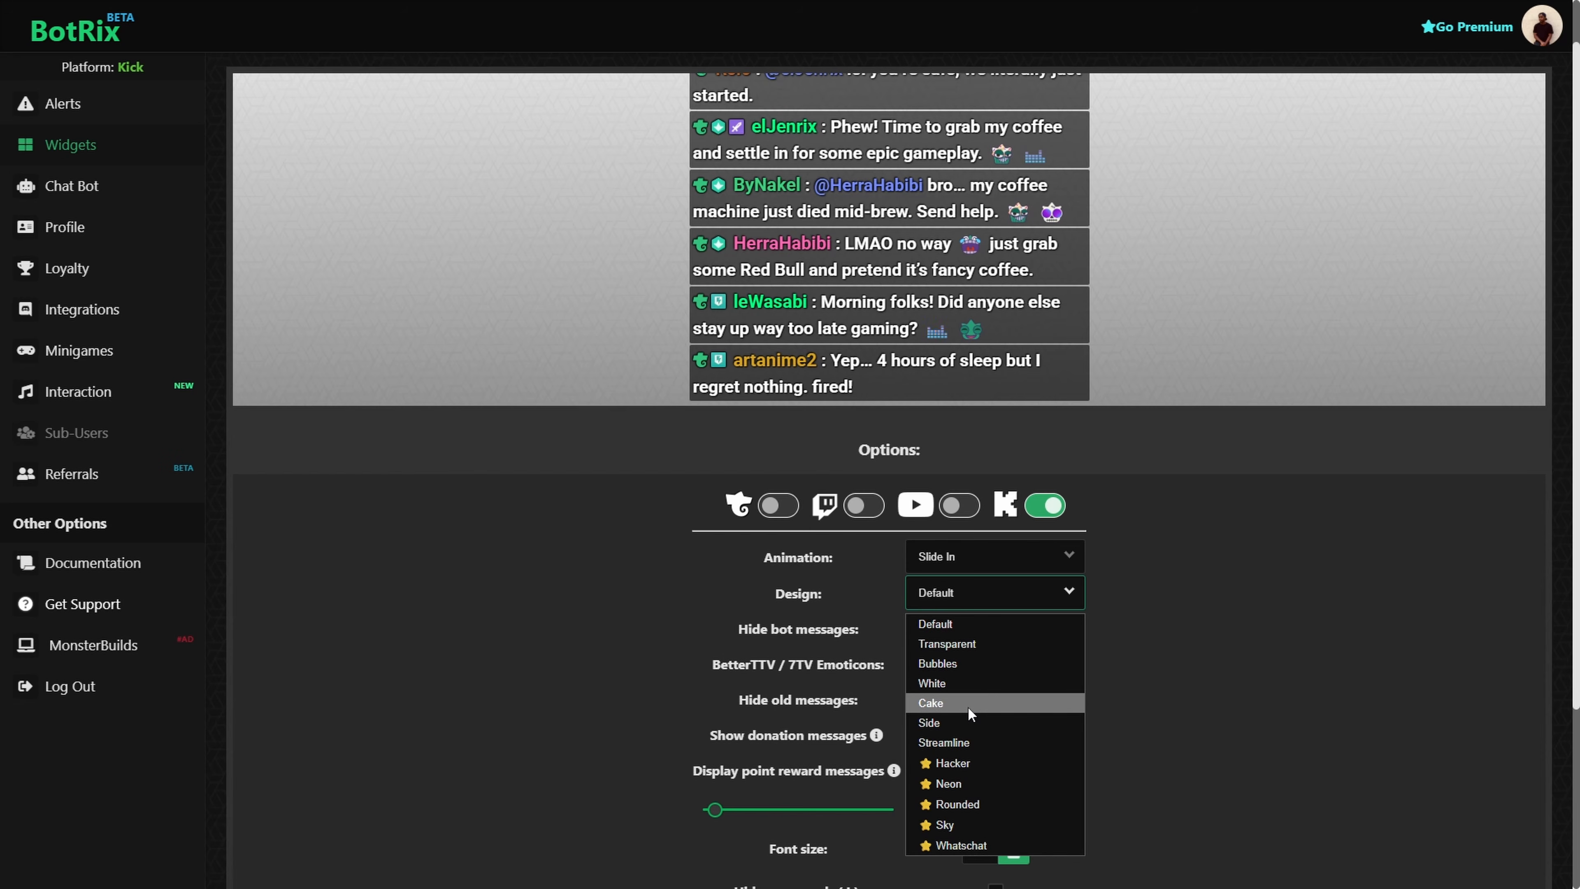
click(946, 663)
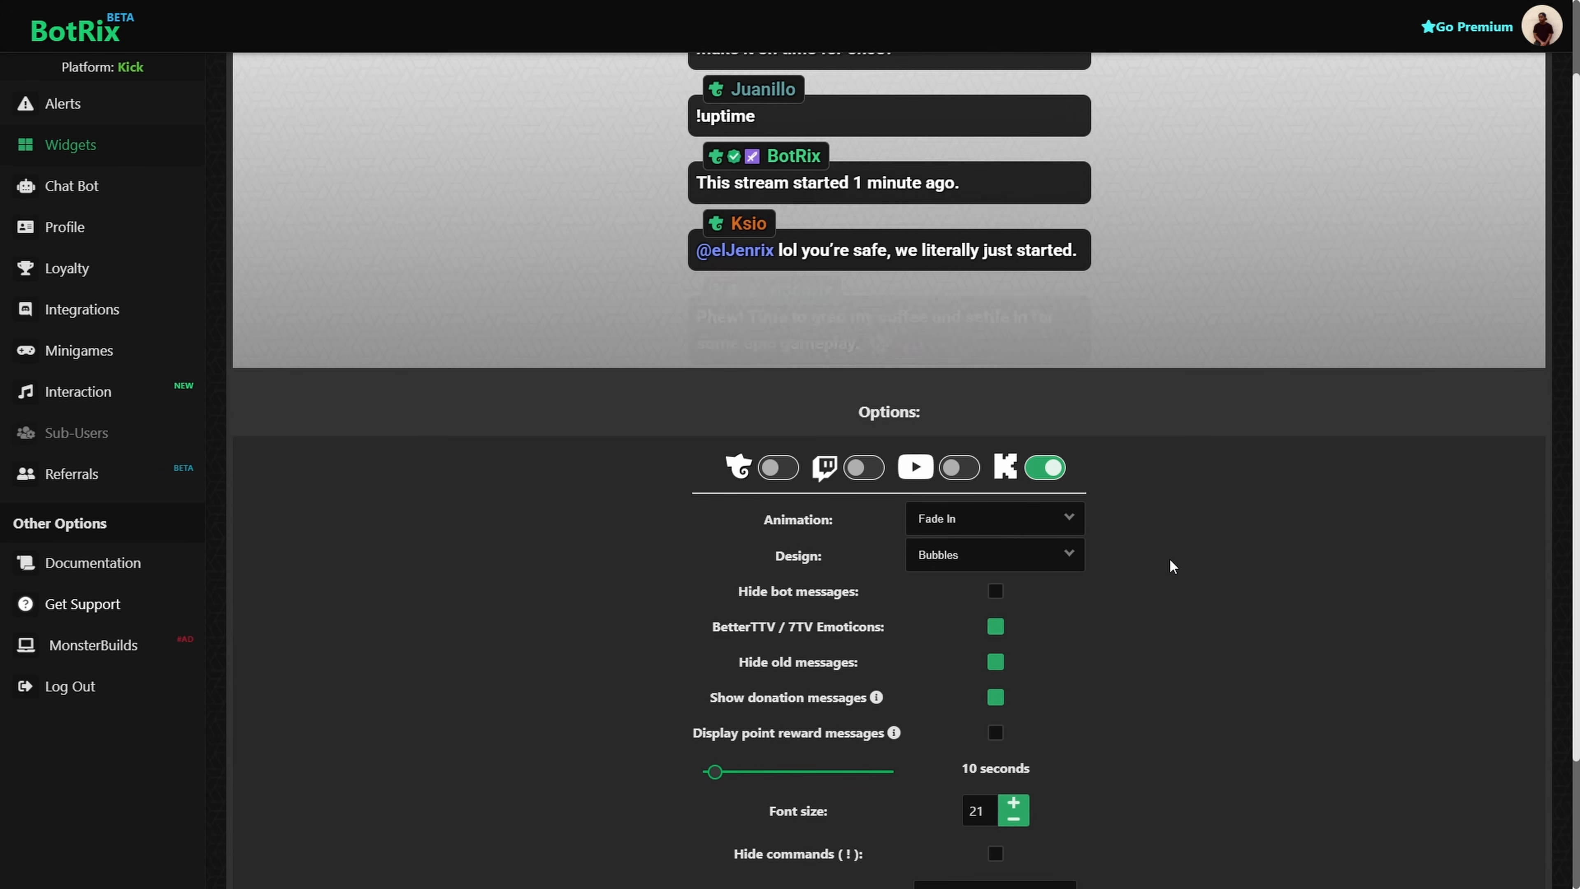
scroll(1169, 566, down, 3)
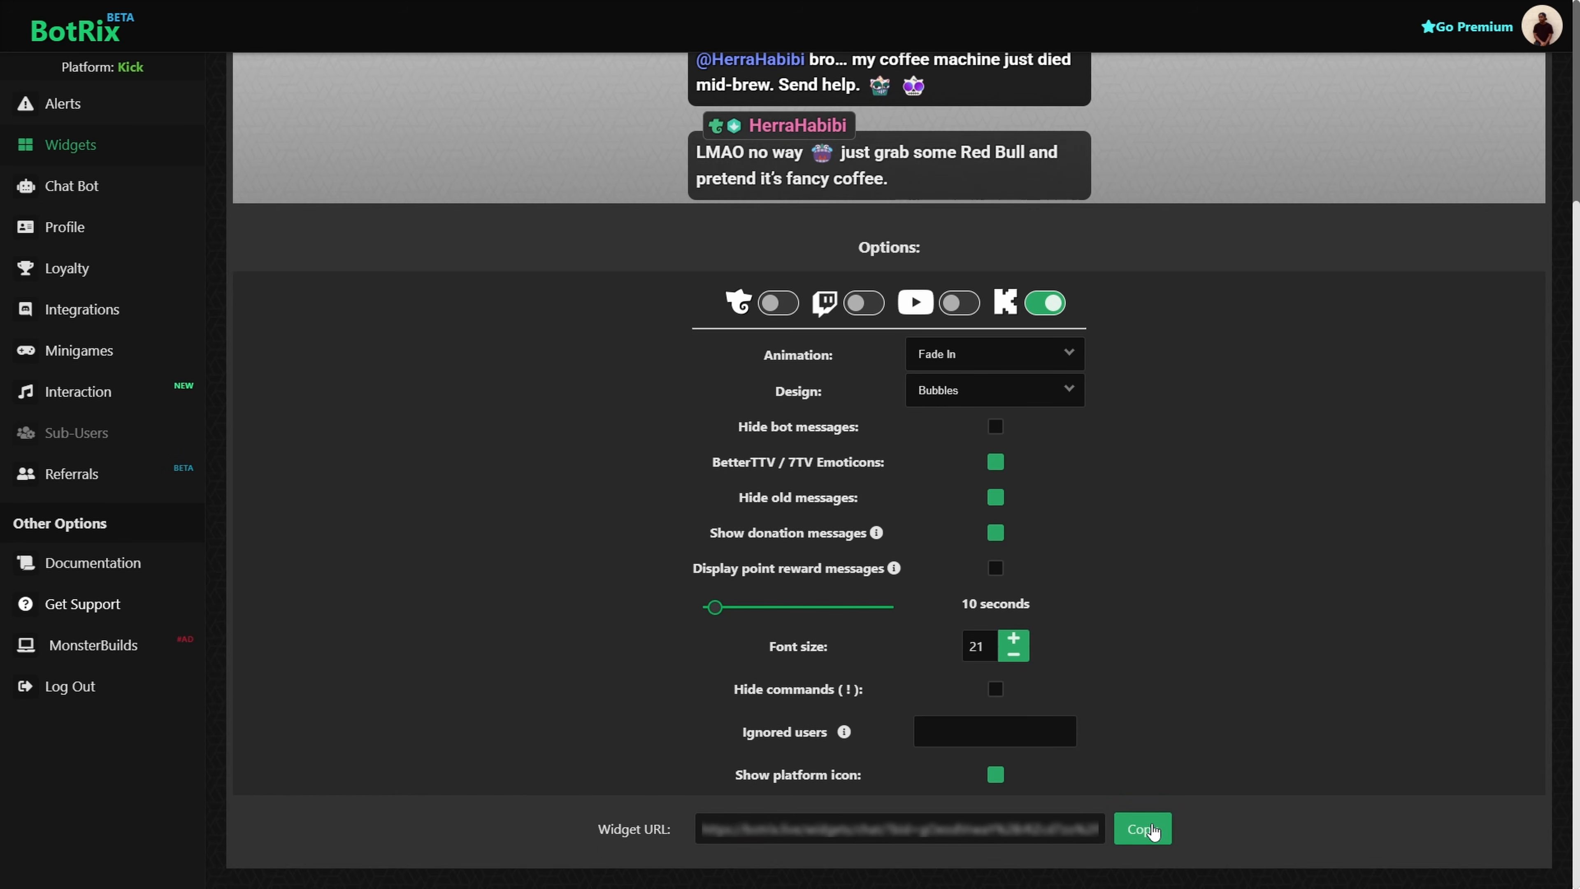
click(1151, 831)
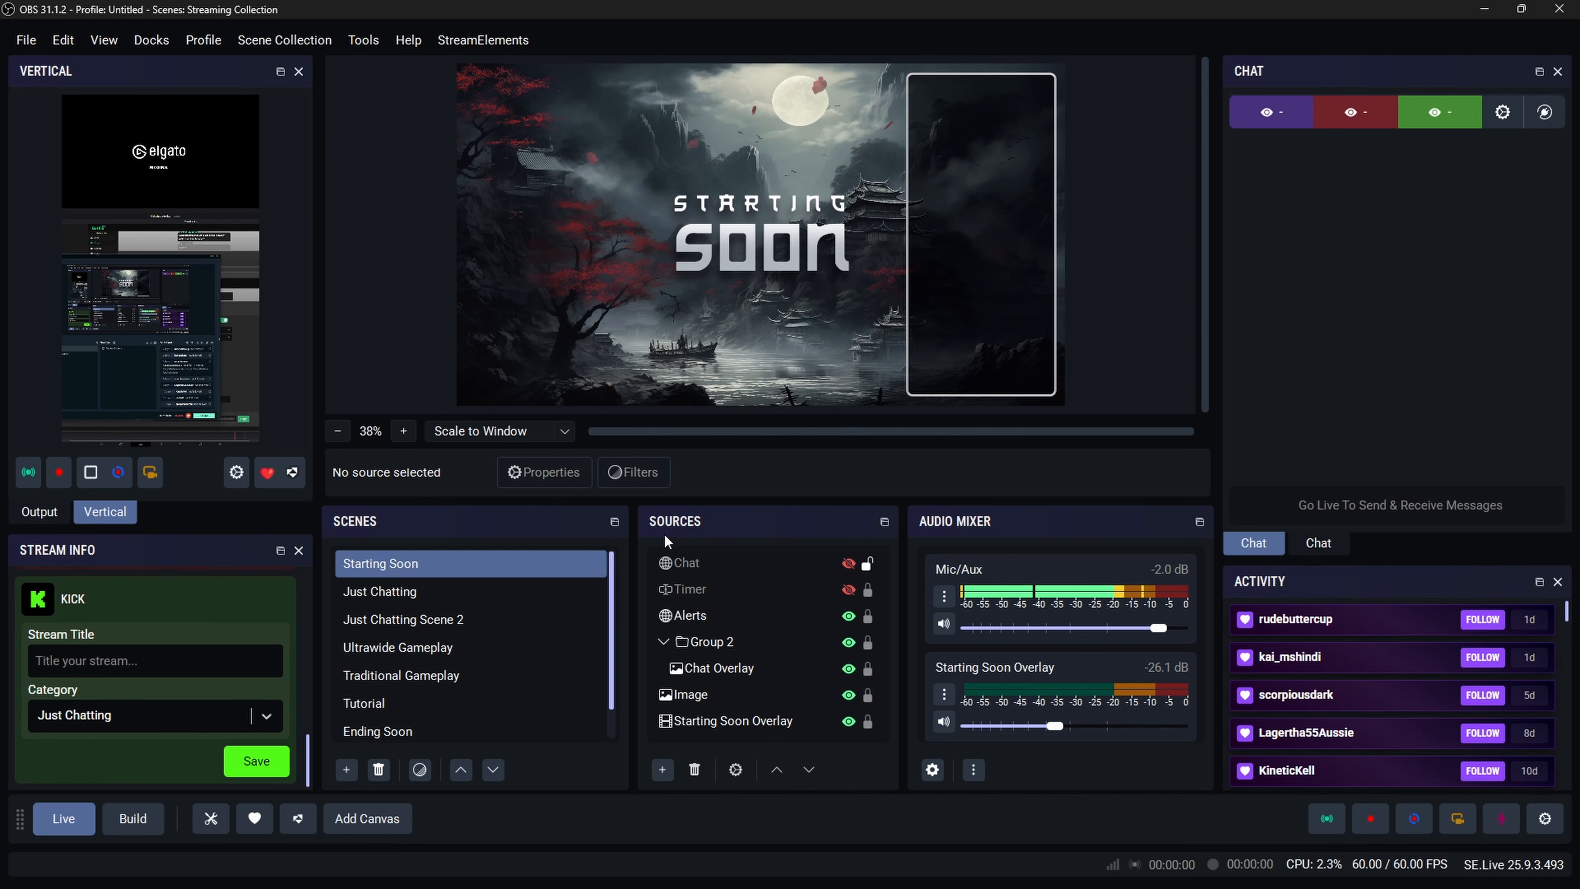
- In OBS, add a Browser source named "Chat overlay" to the Starting Soon scene and paste the copied widget URL
click(662, 770)
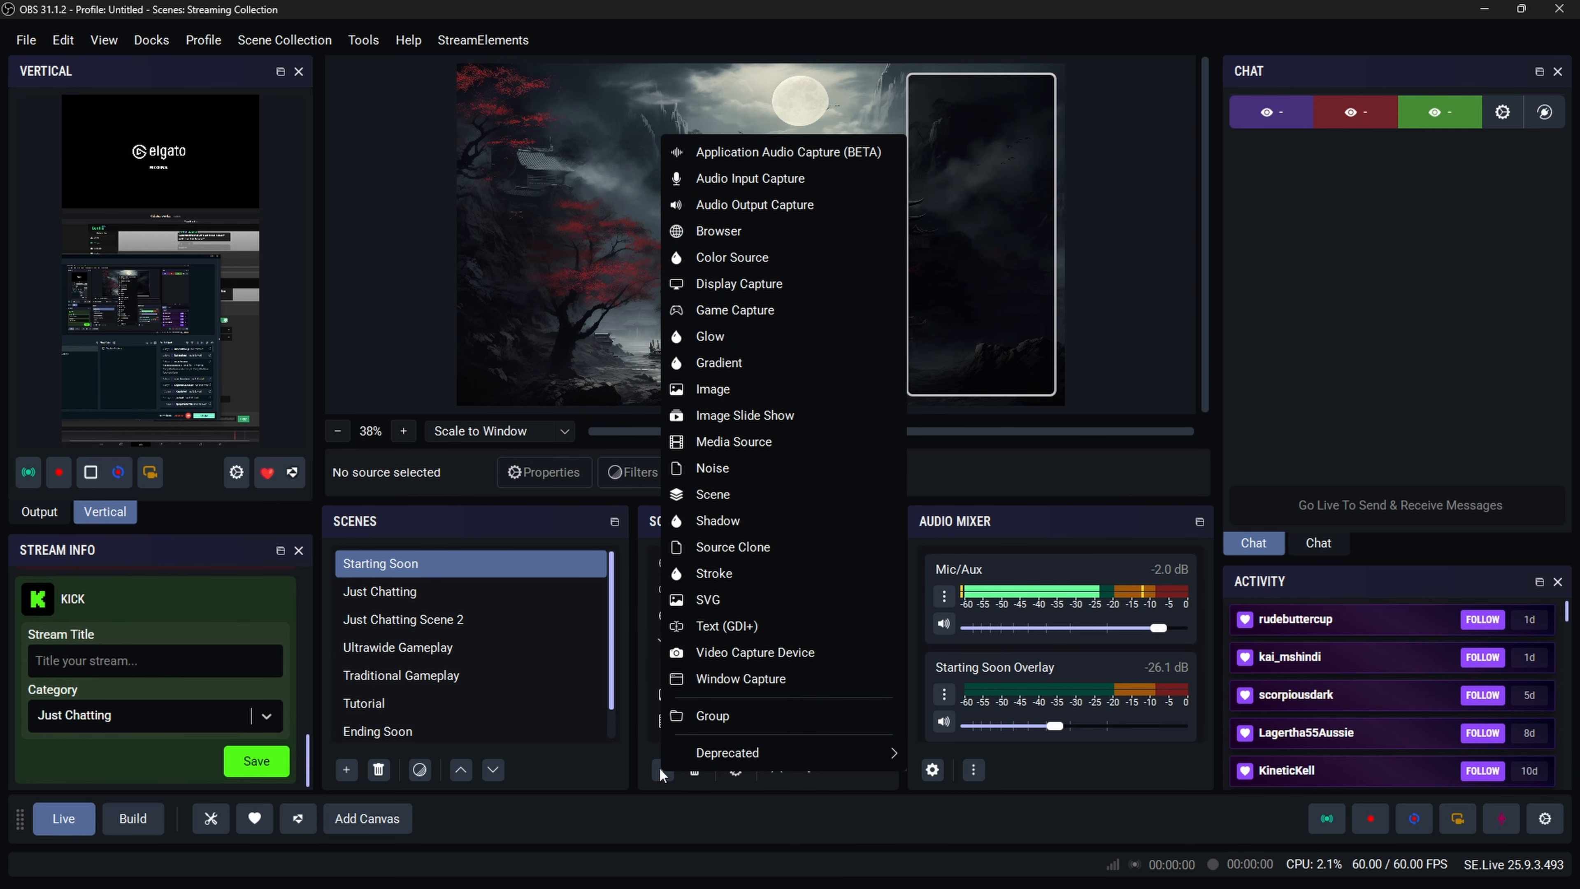
click(757, 232)
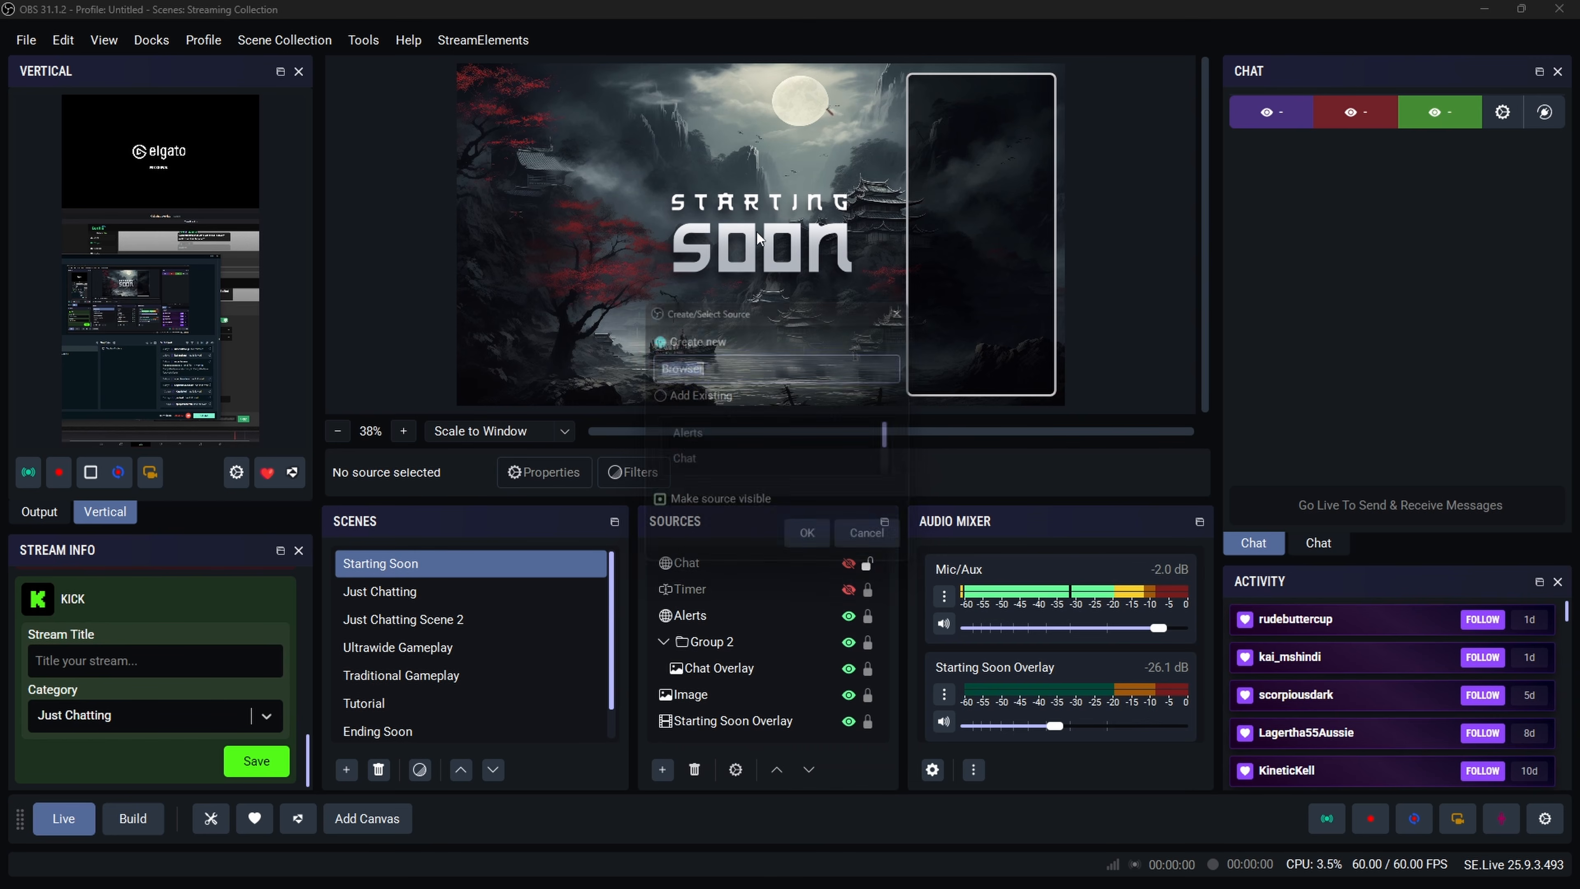
key(BackSpace)
text(Chat overlay)
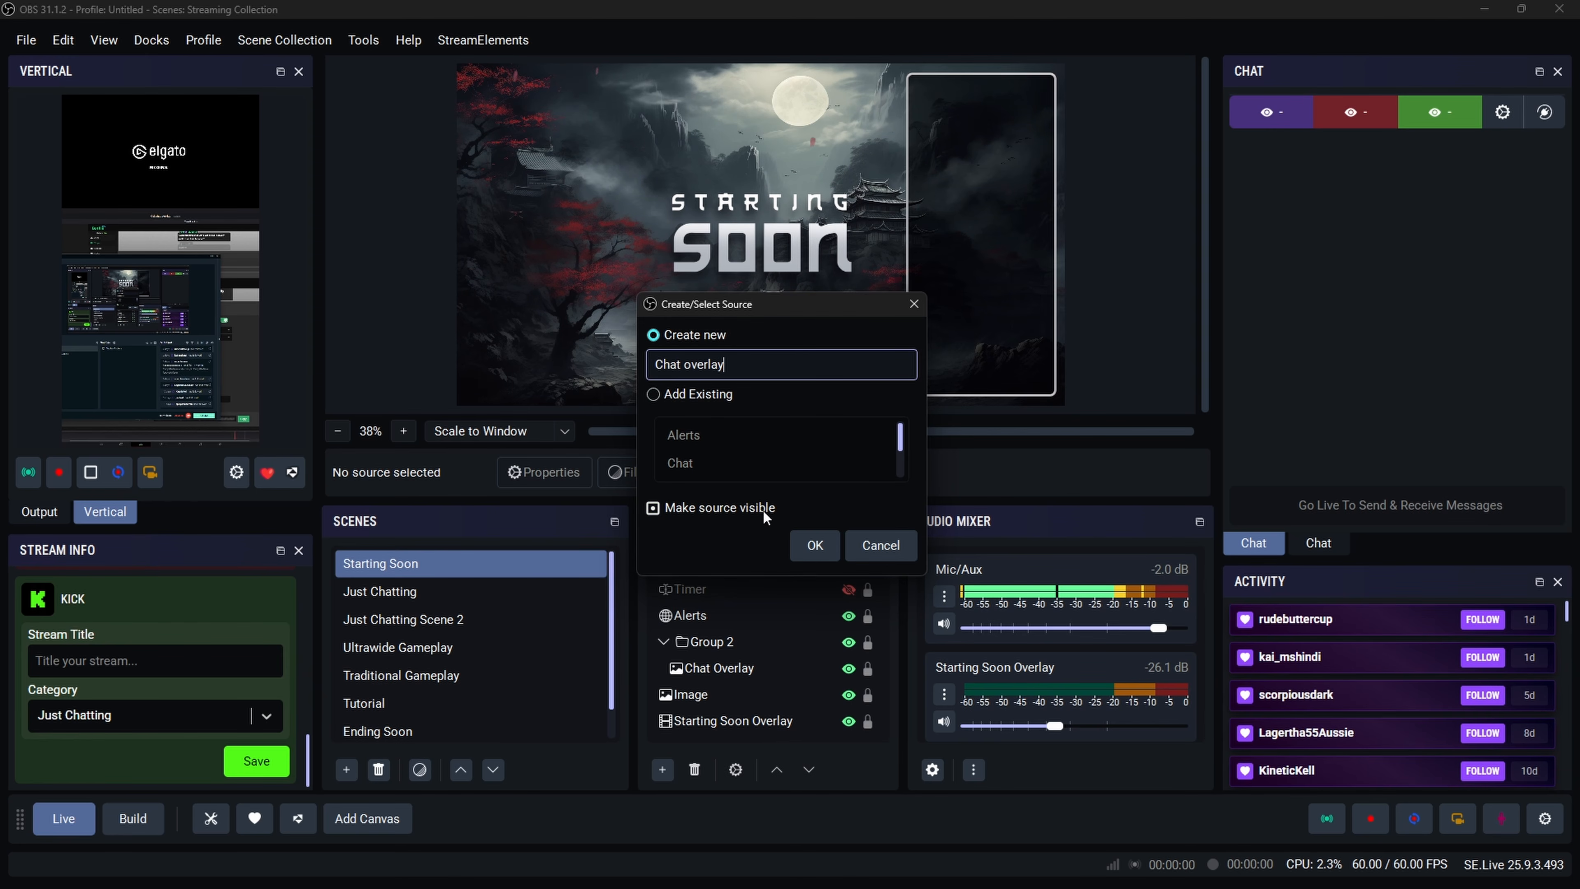
click(812, 546)
key(shift+Tab)
key(shift+Tab)
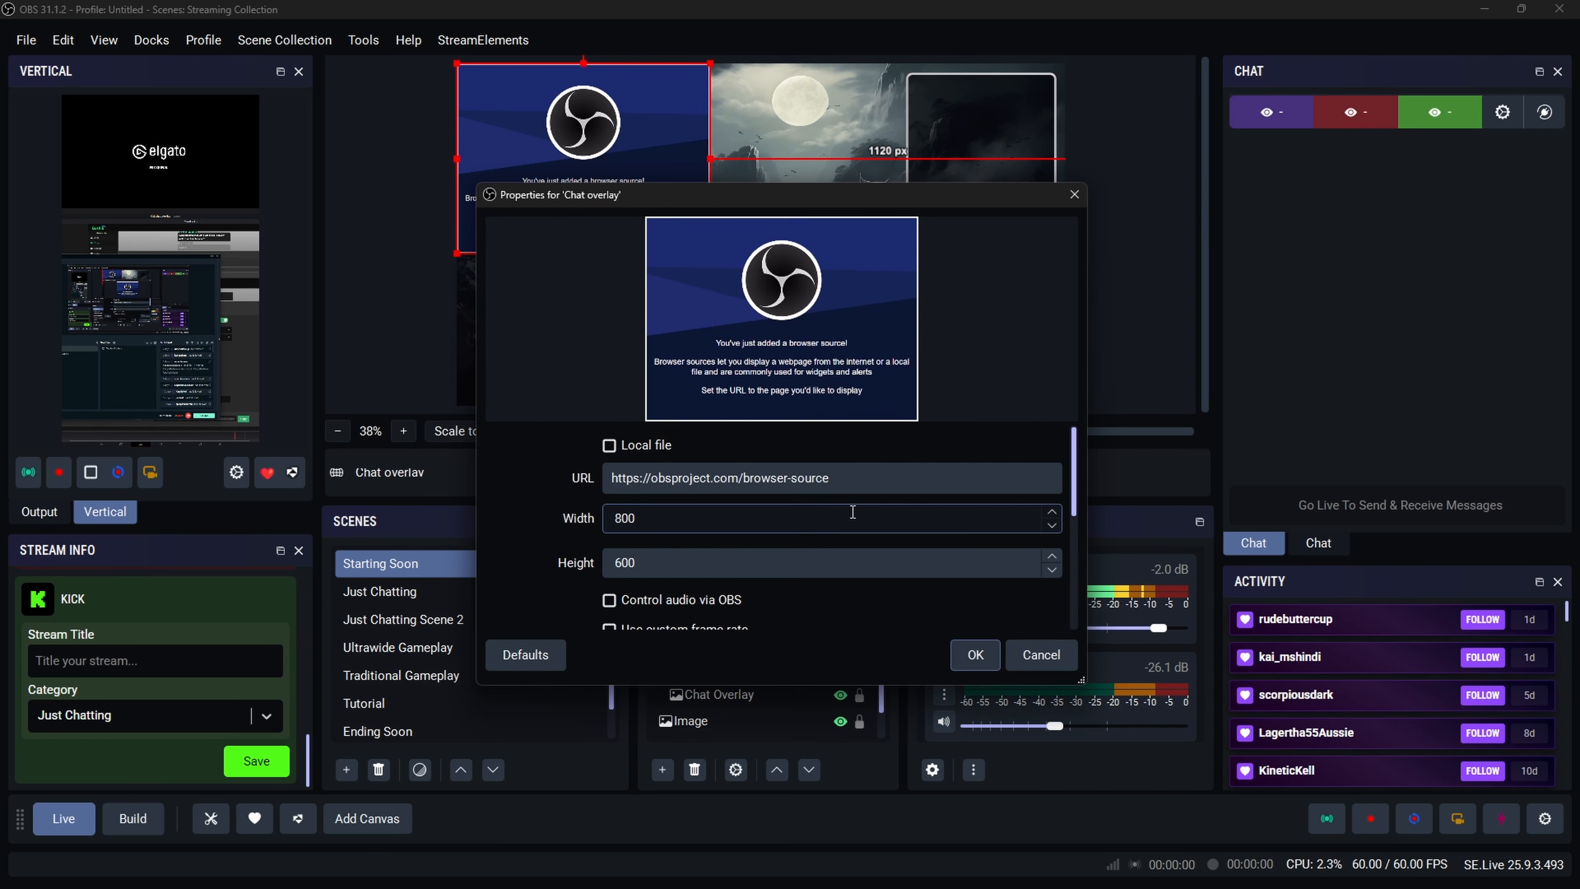
key(ctrl+v)
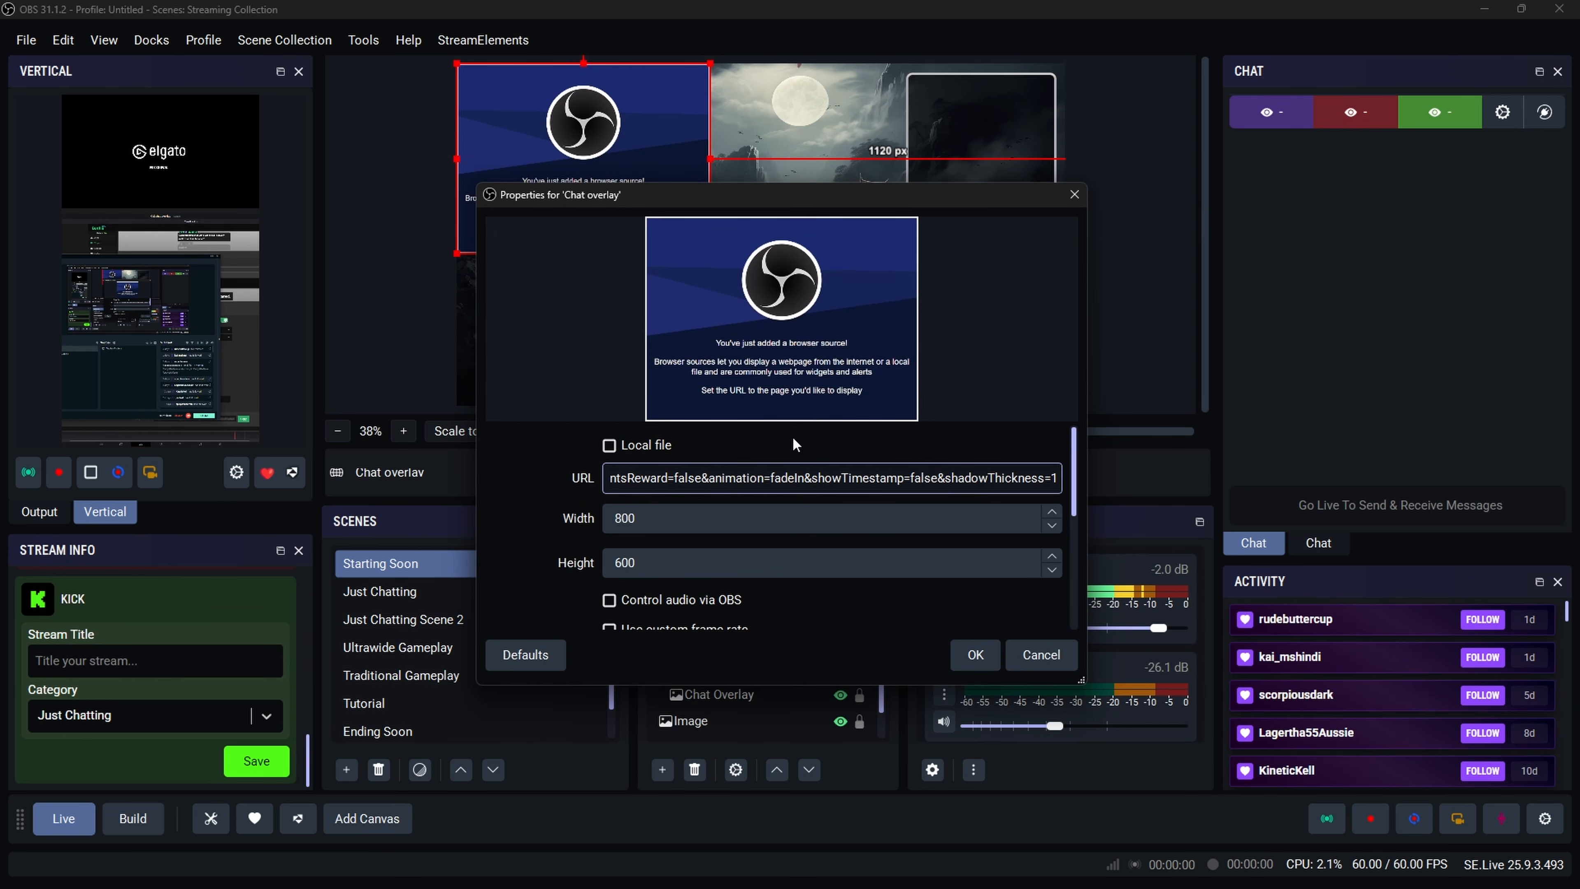
- Set the Chat overlay source to 400 wide by 960 high and place it inside the bordered chat frame
drag(794, 198, 574, 433)
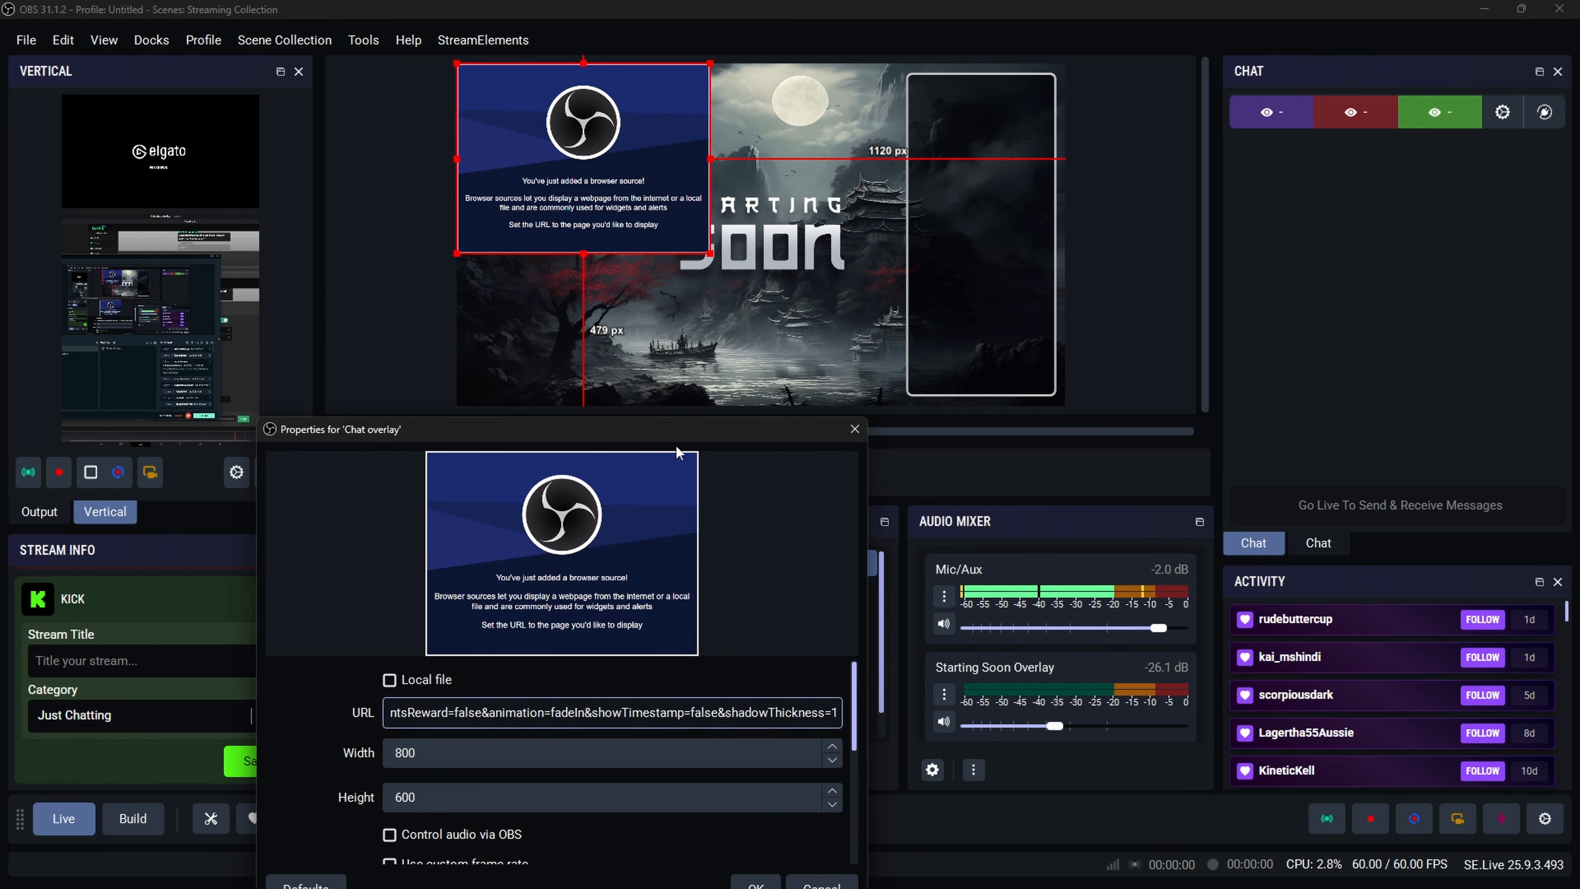
drag(679, 429, 1094, 237)
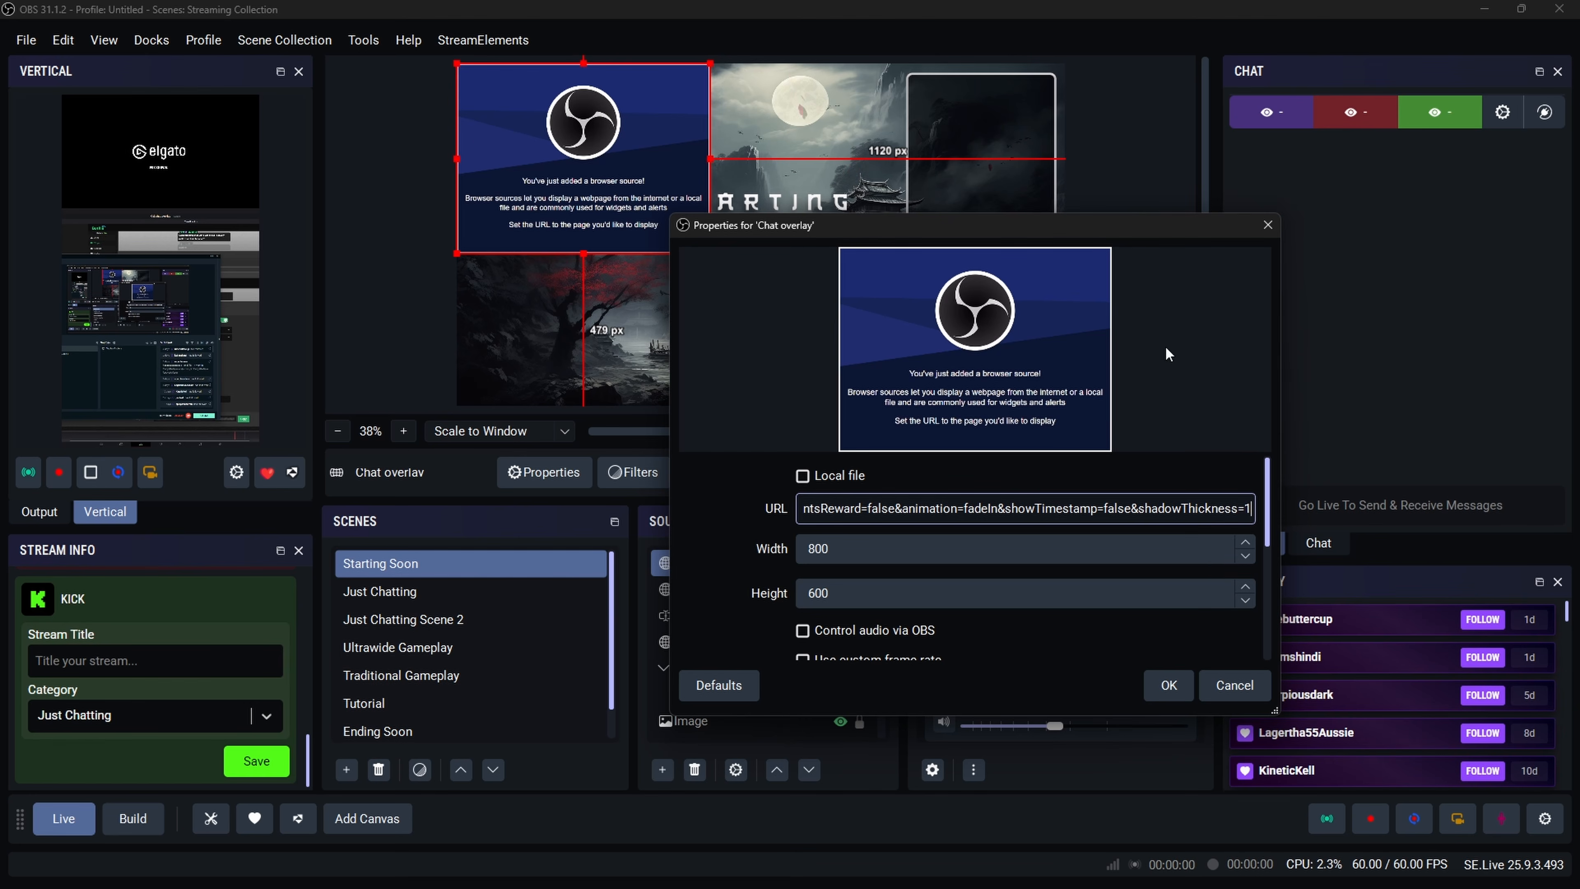
click(1038, 548)
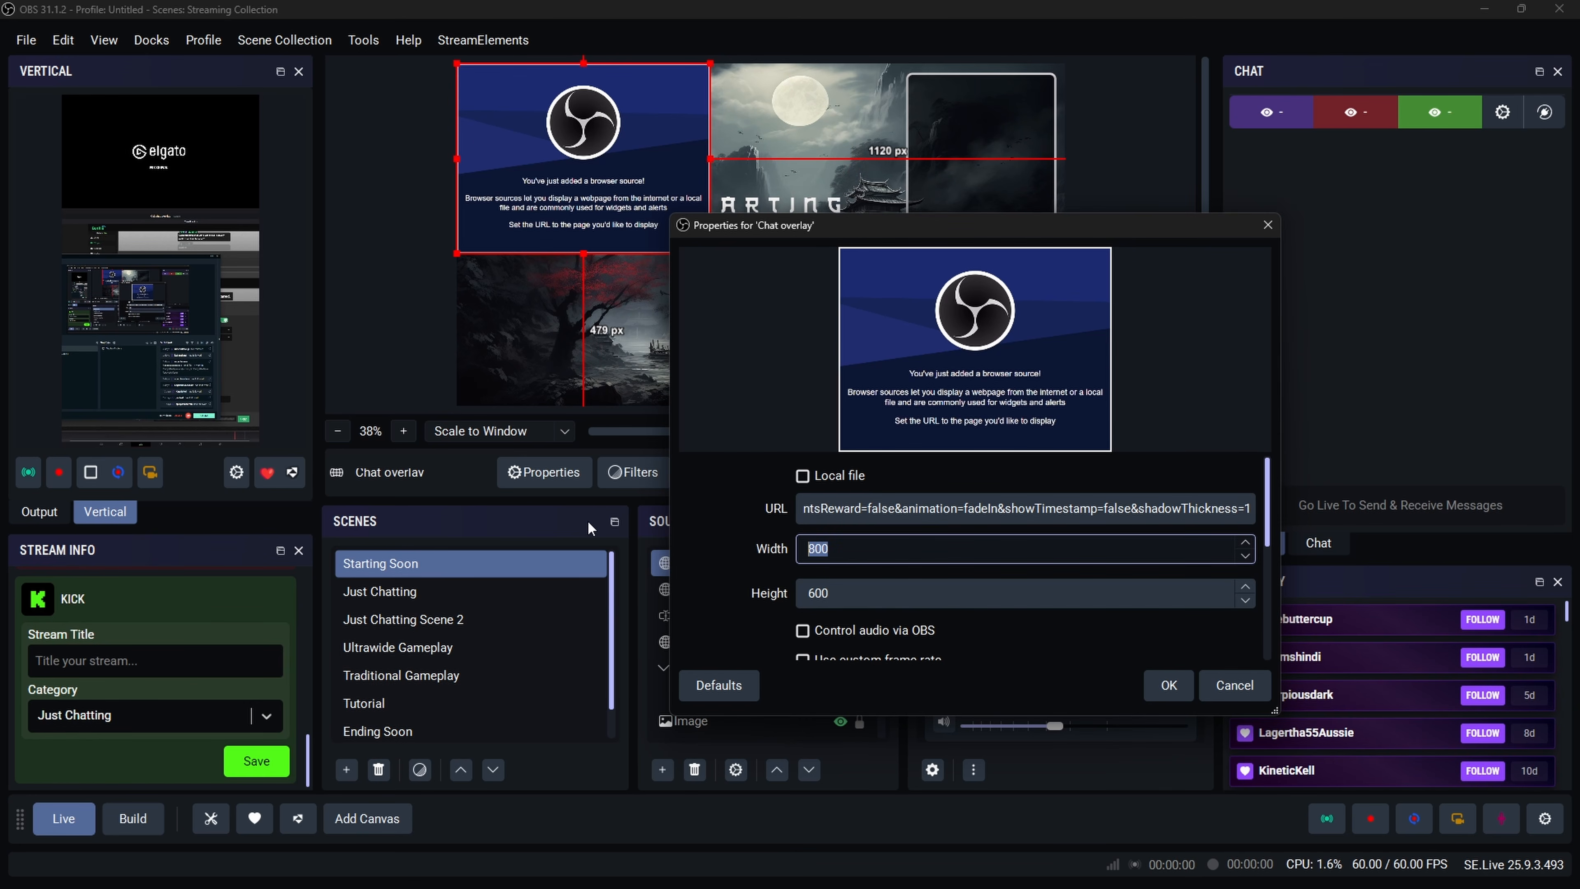
text(400)
key(Tab)
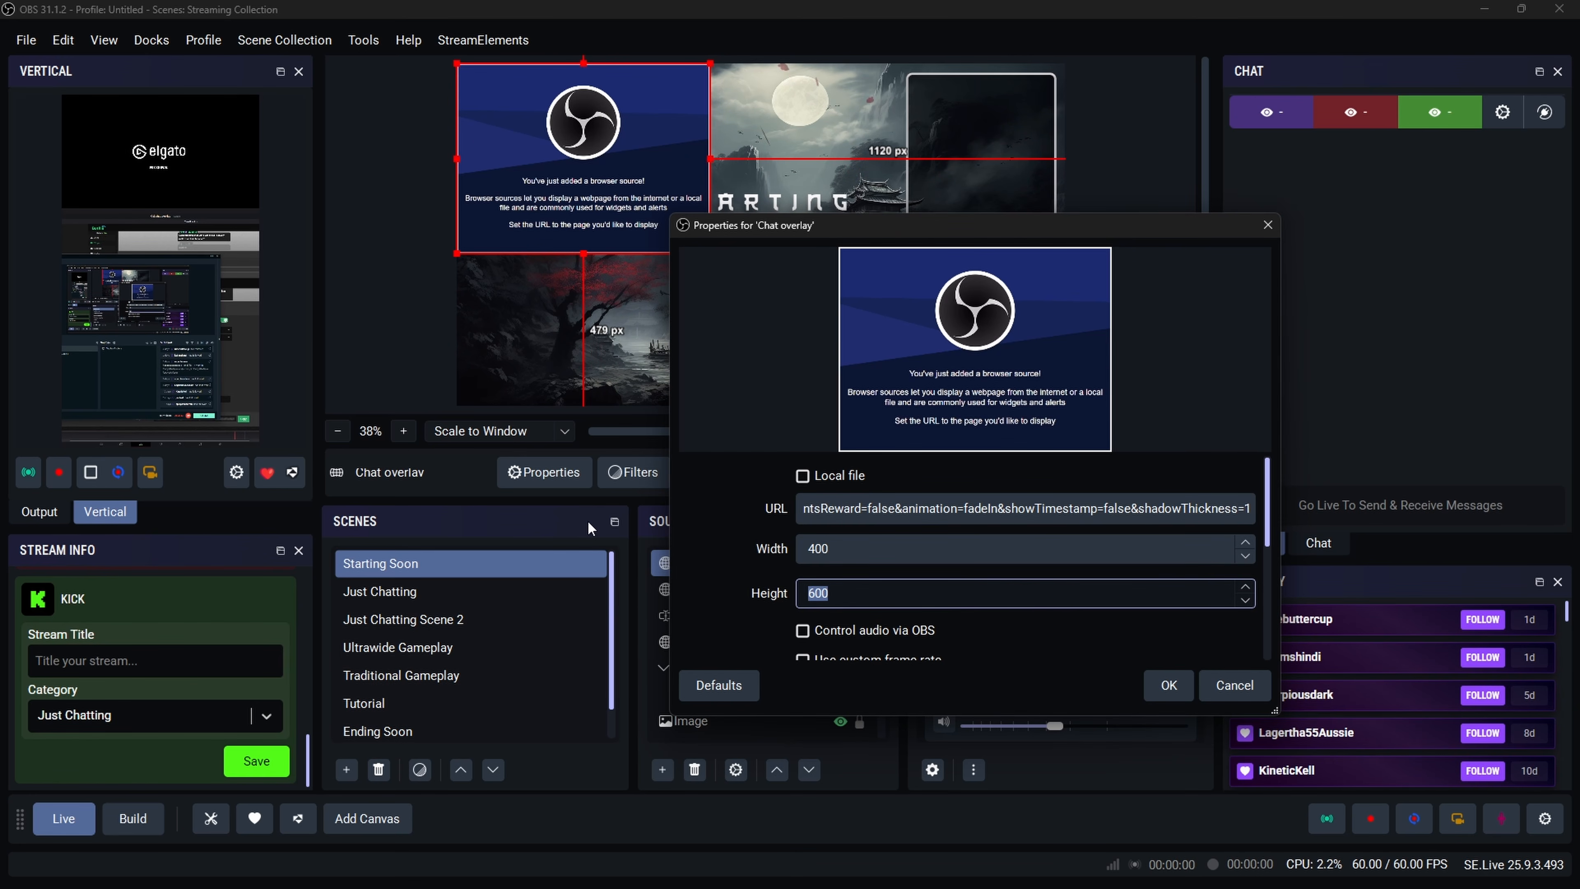
text(960)
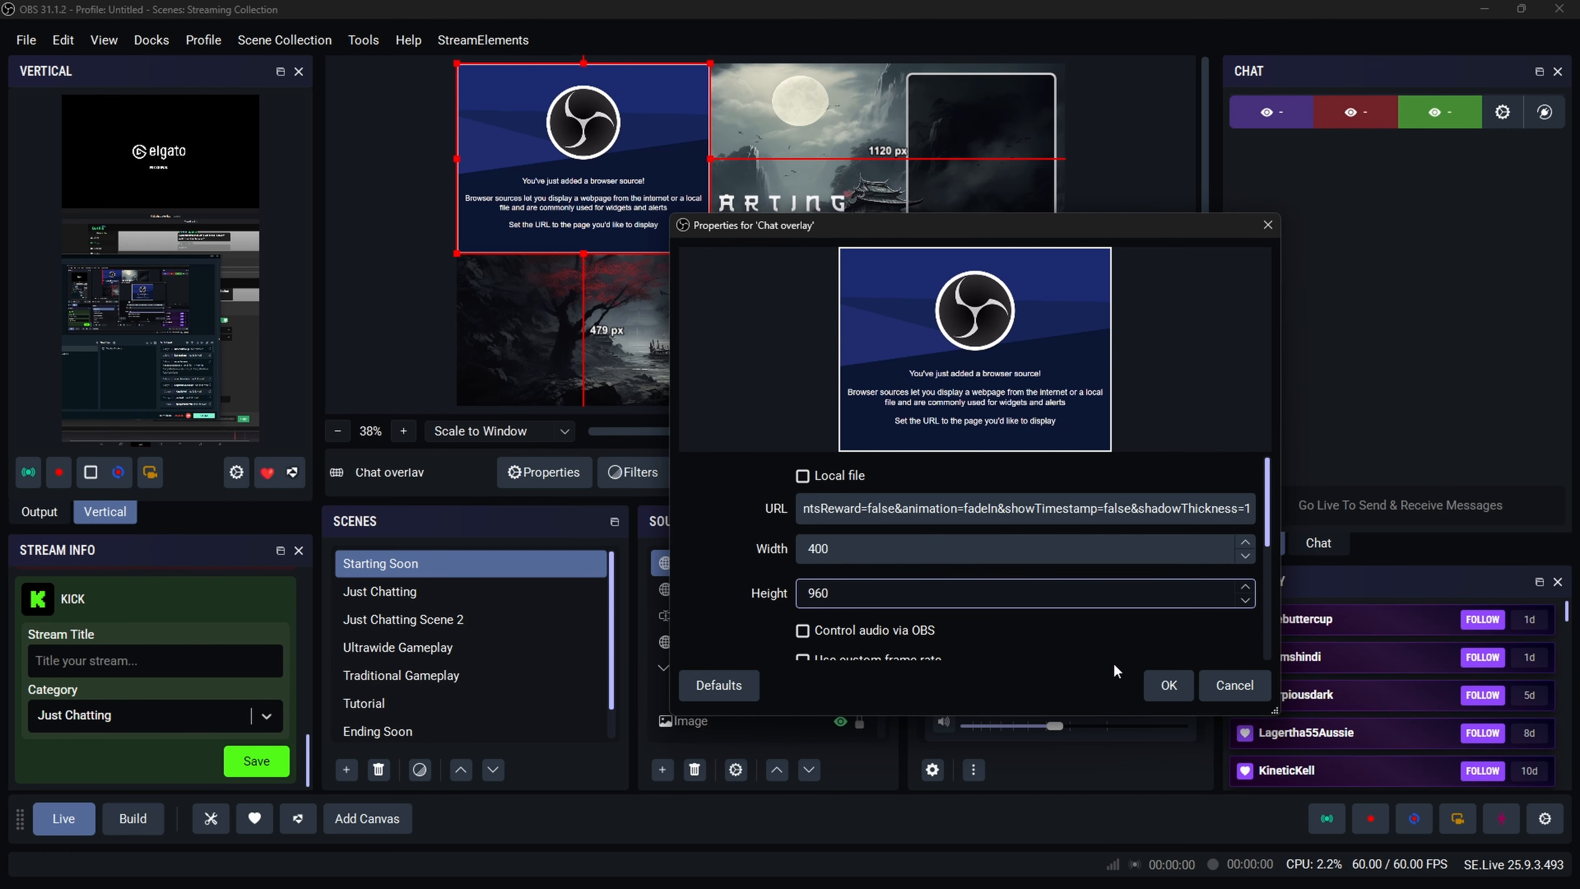
click(1167, 685)
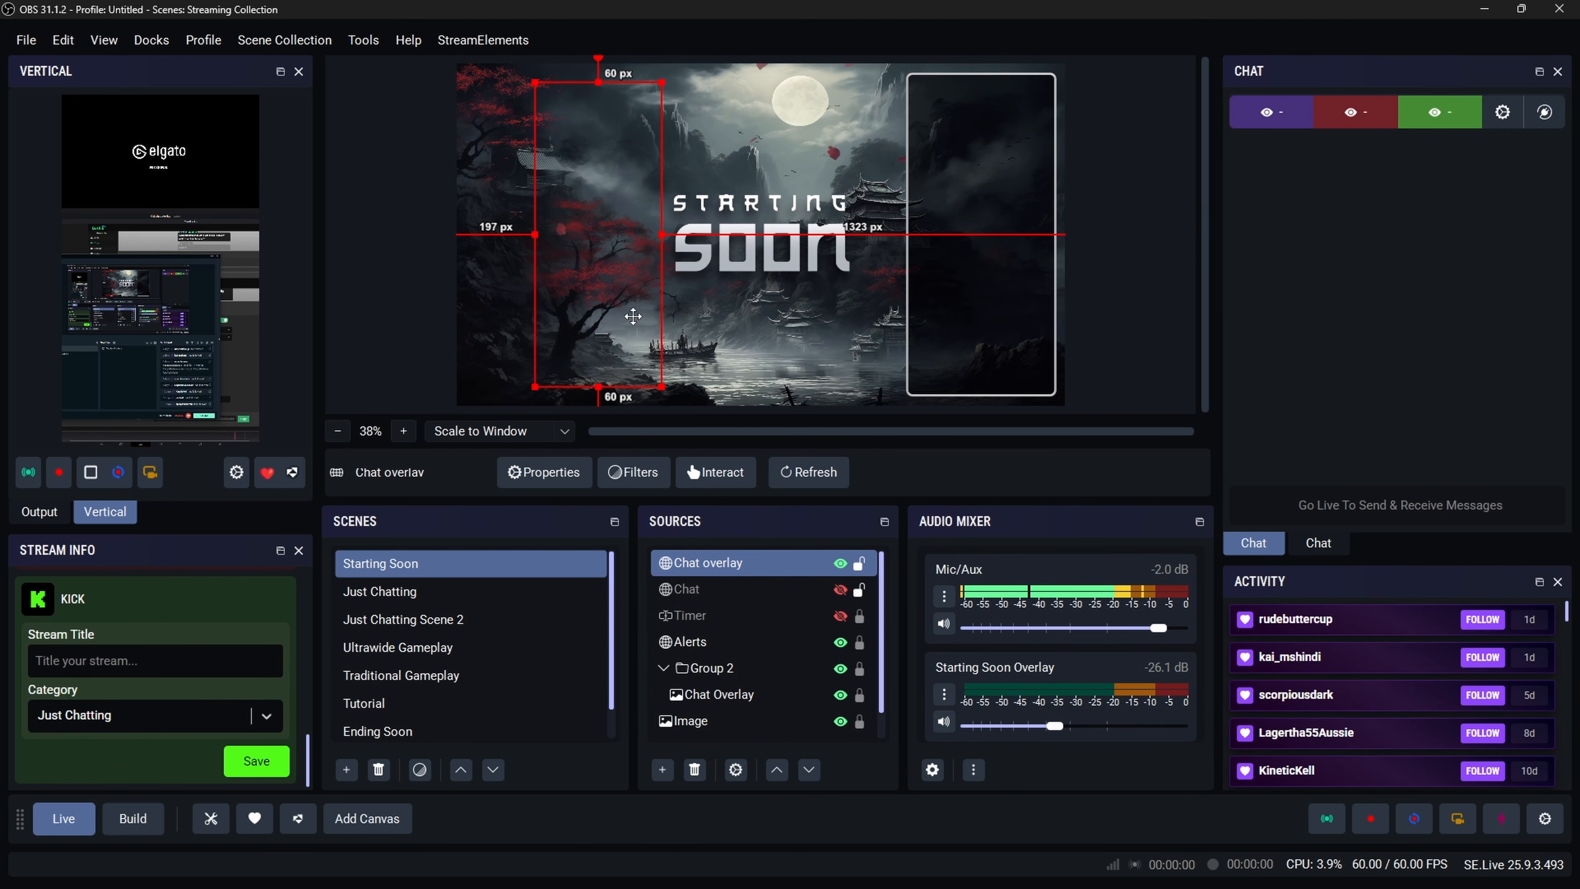
drag(633, 317, 1008, 319)
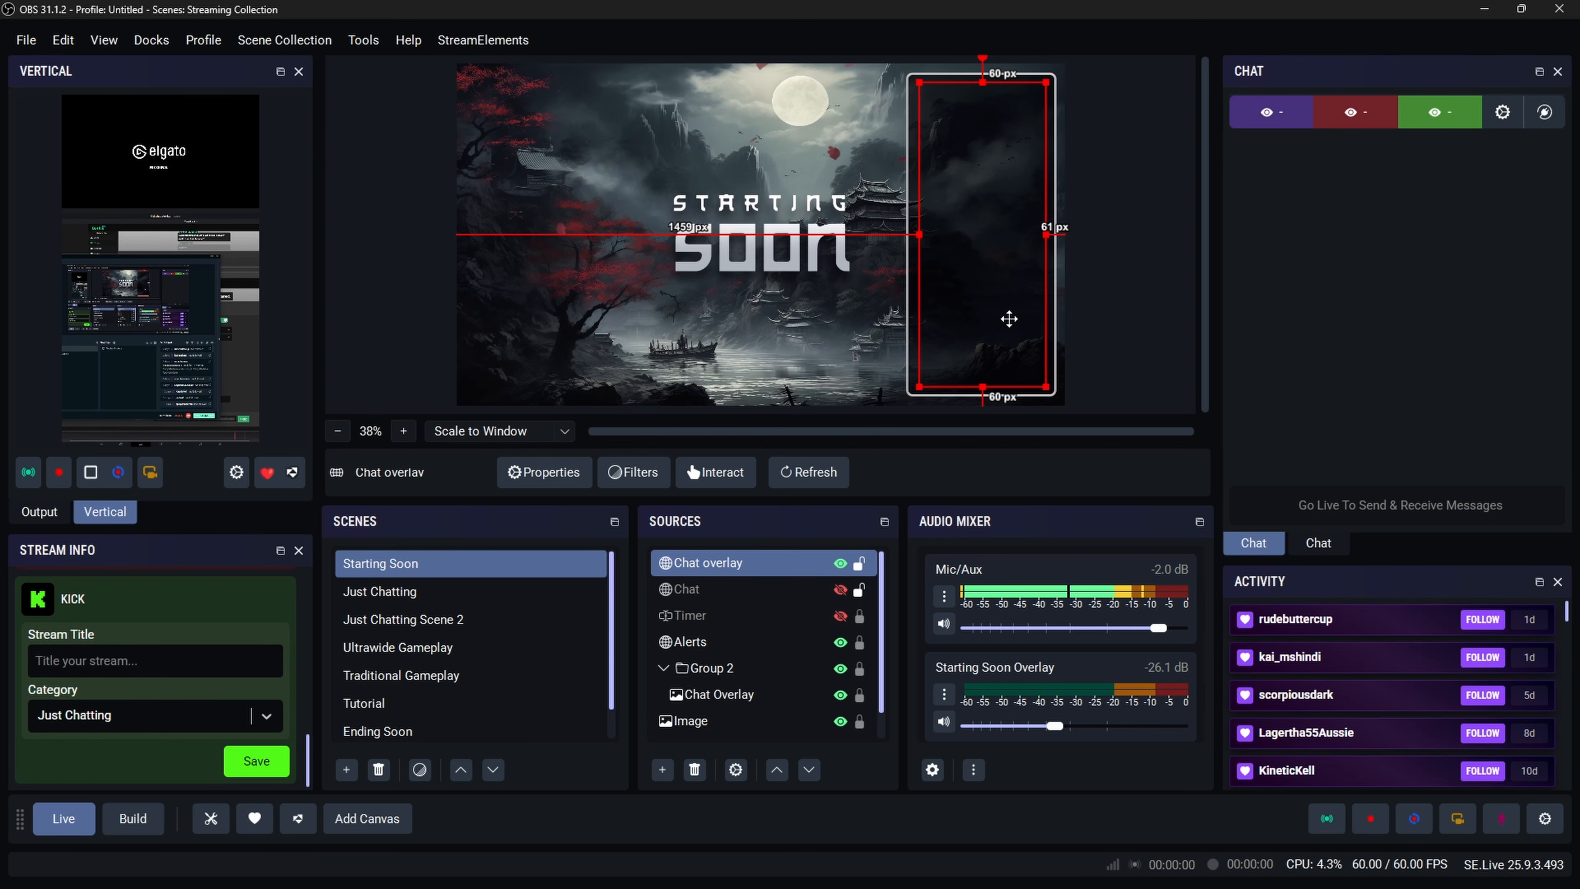
click(1153, 347)
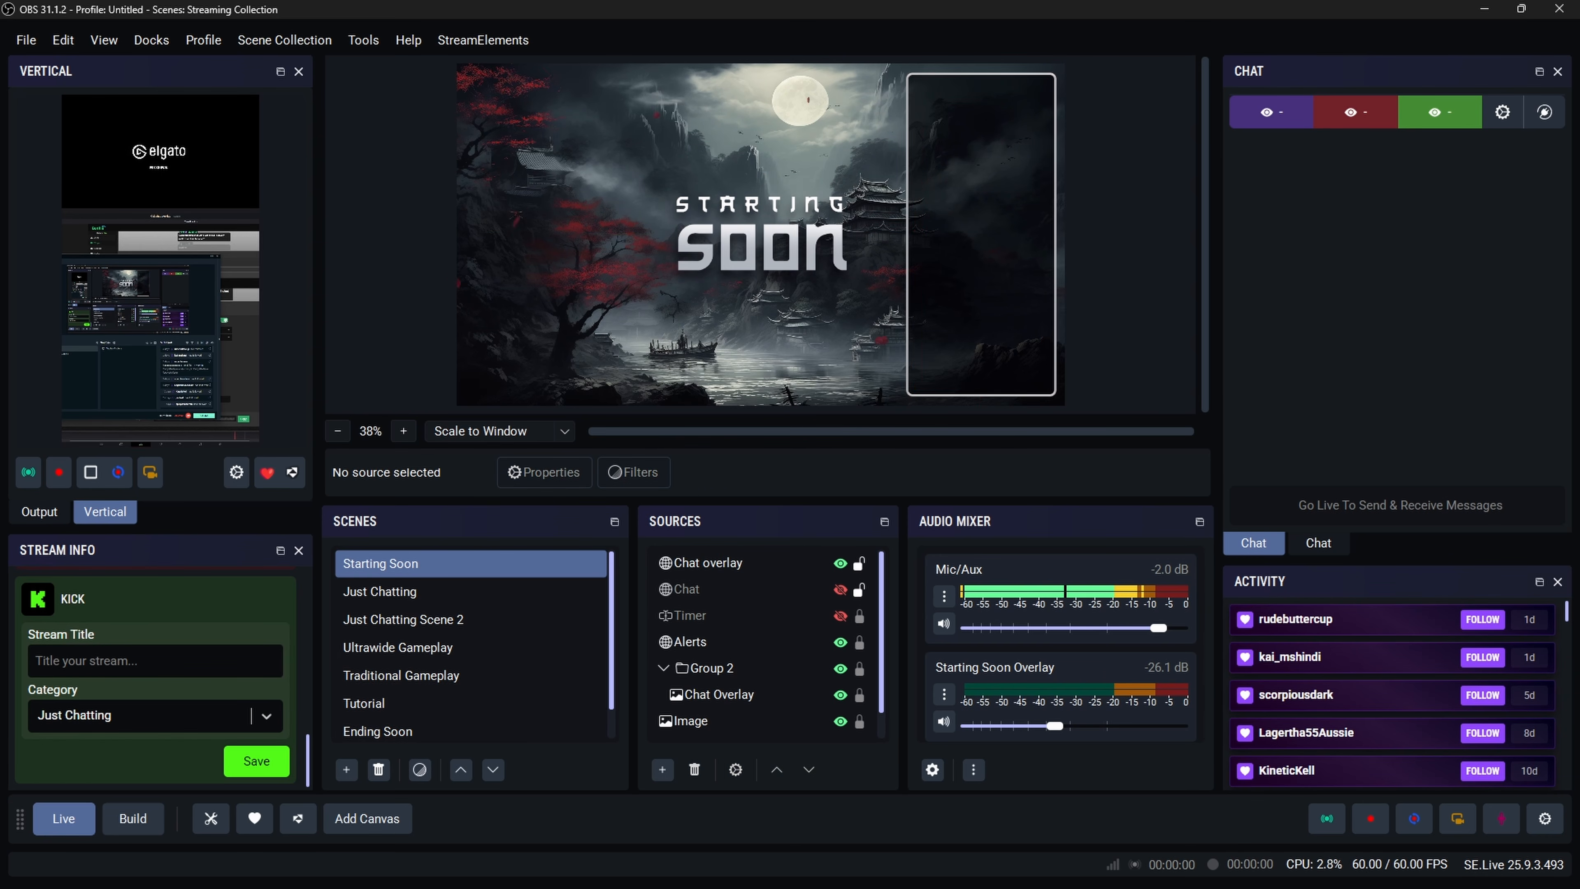